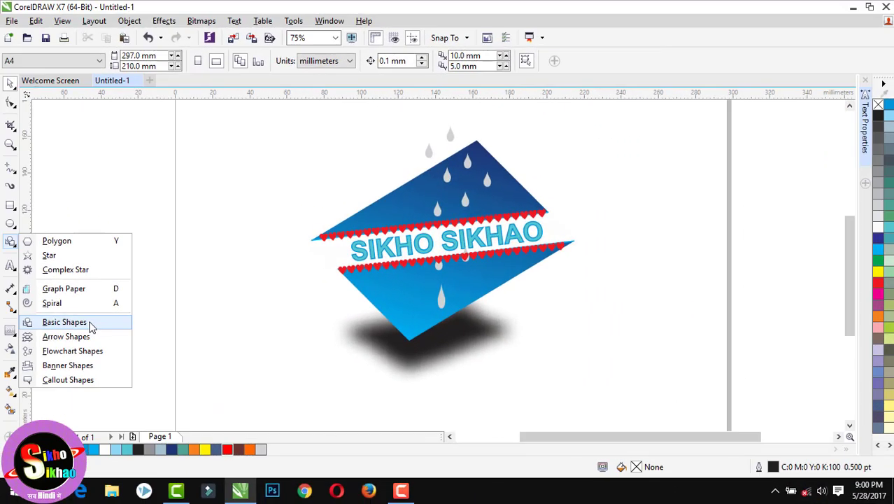
pyautogui.click(64, 322)
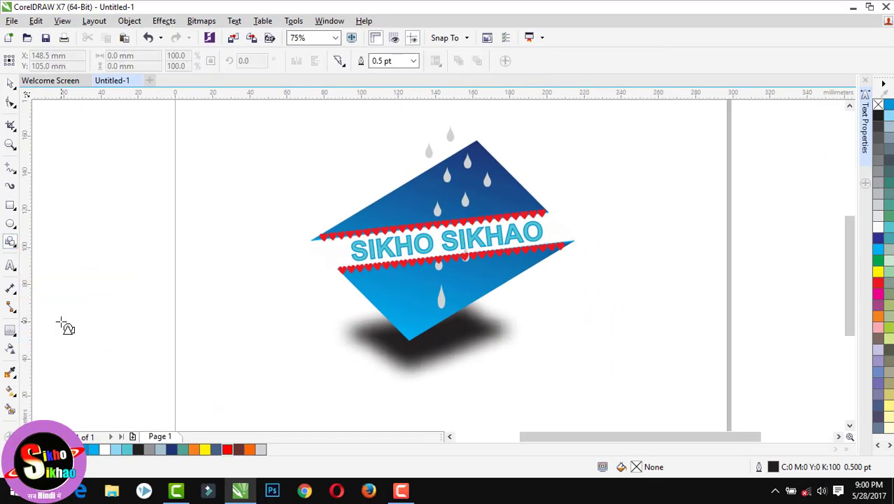
pyautogui.click(11, 245)
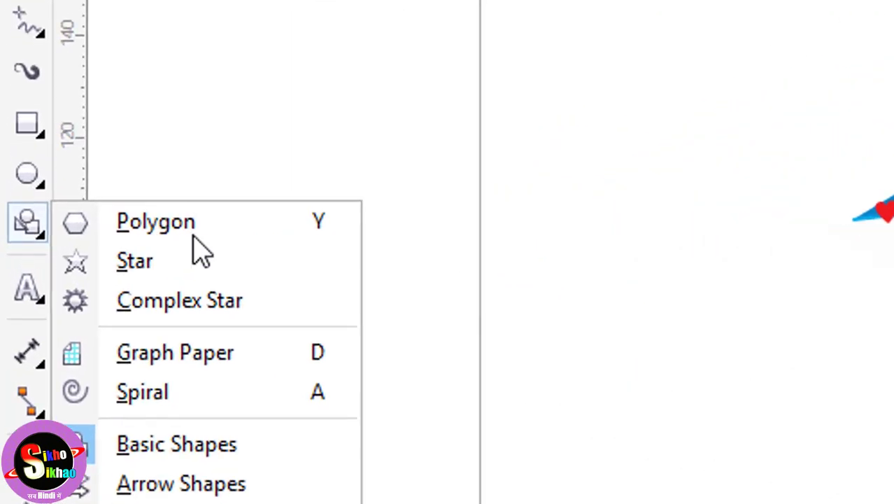
pyautogui.click(151, 231)
pyautogui.click(35, 231)
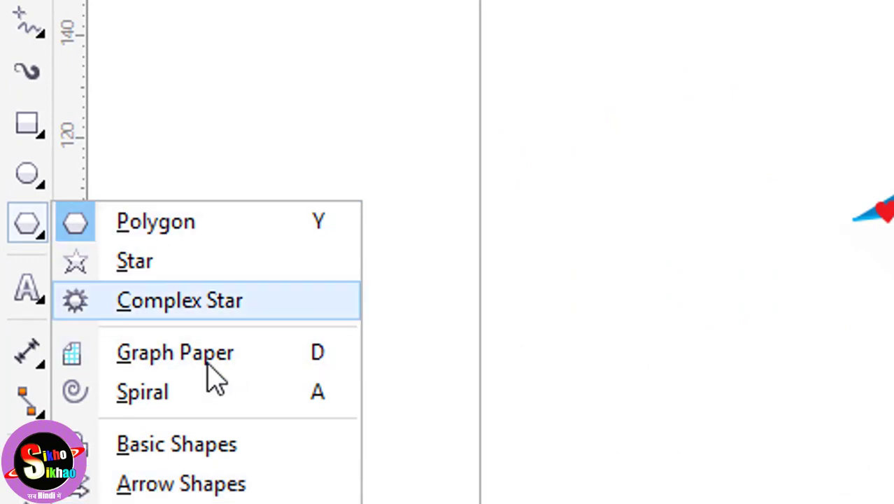
pyautogui.click(225, 441)
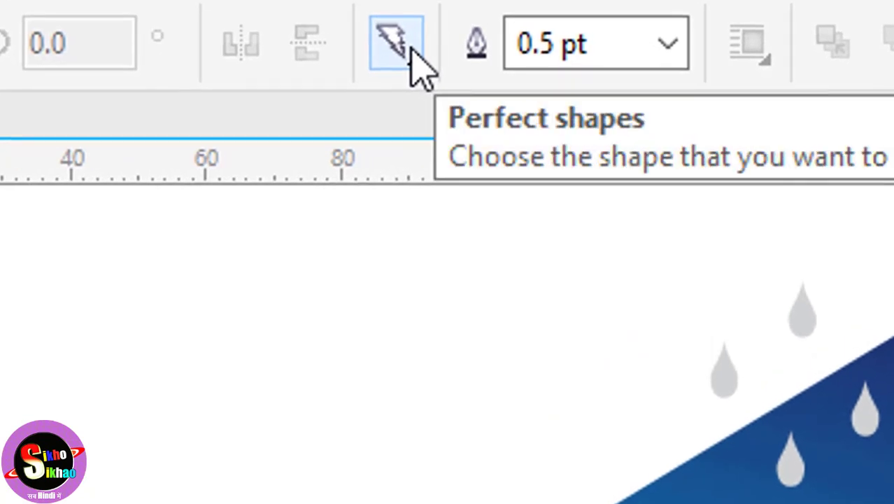
pyautogui.click(413, 49)
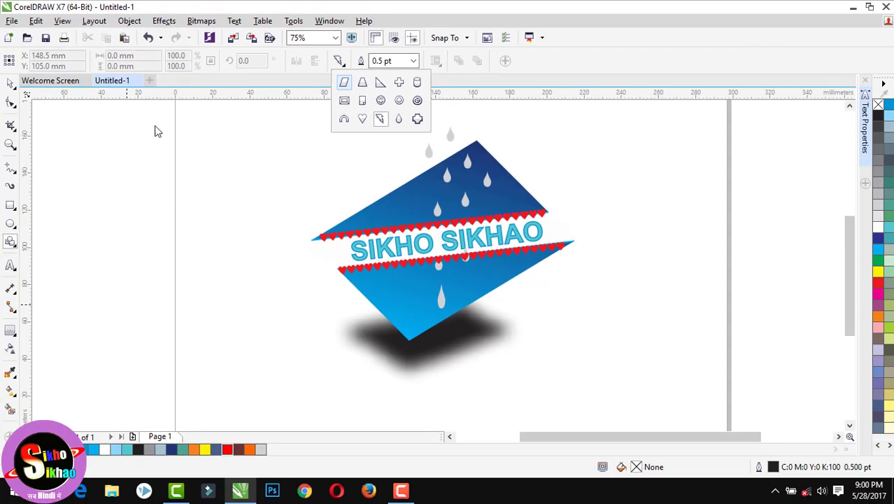
# Select the entire SIKHO SIKHAO artwork with the Pick tool and move it off the page into the empty space to its right.
pyautogui.click(9, 87)
pyautogui.click(9, 84)
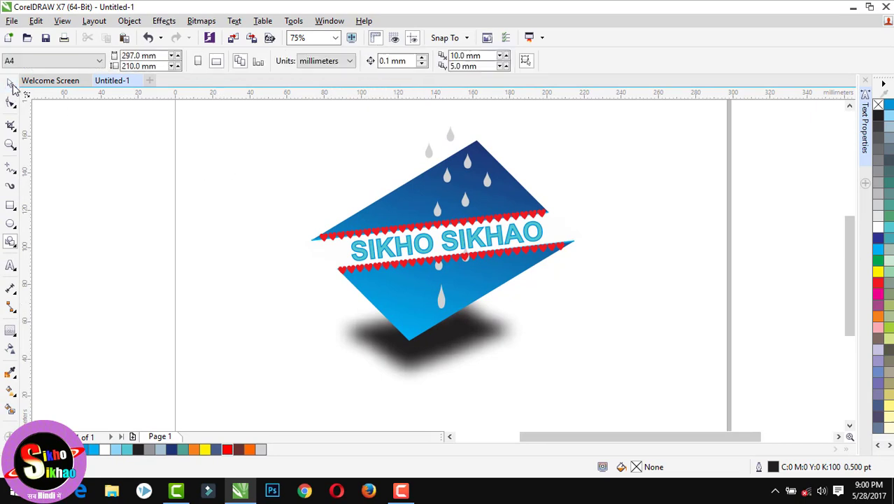
pyautogui.scroll(-1, 302, 205)
pyautogui.moveTo(272, 157); pyautogui.dragTo(530, 325)
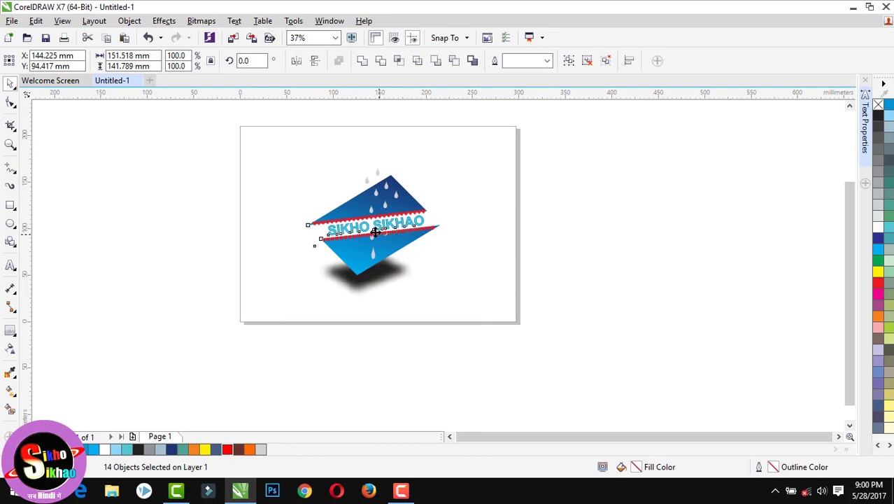
pyautogui.moveTo(389, 237); pyautogui.dragTo(705, 216)
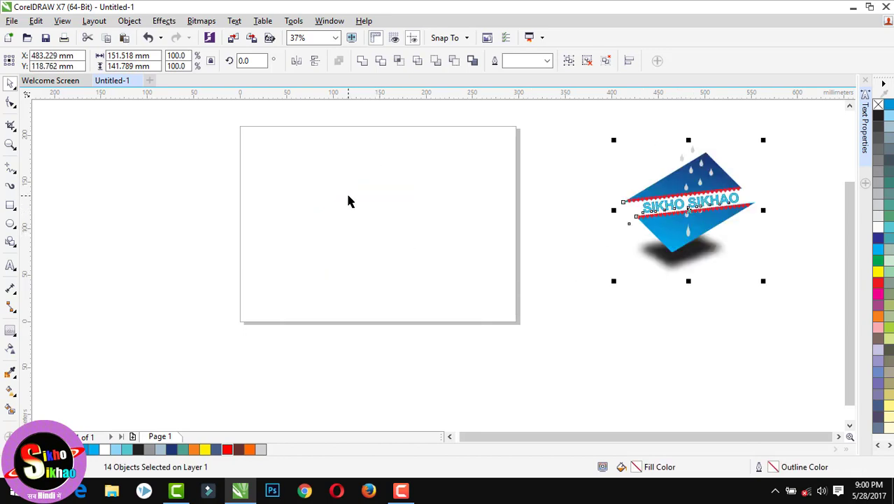
# Draw a parallelogram about 124 mm wide and 116 mm high on the empty page with the Basic Shapes tool.
pyautogui.scroll(1, 350, 201)
pyautogui.scroll(-1, 347, 200)
pyautogui.click(18, 246)
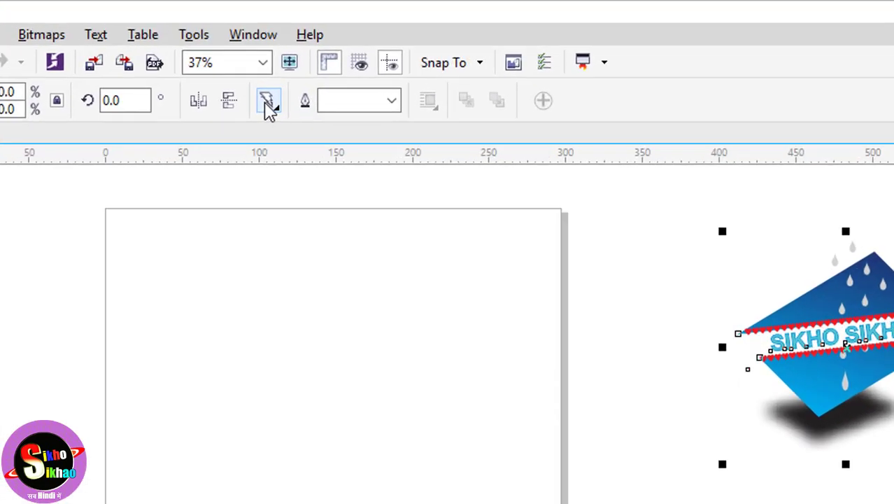
pyautogui.click(339, 61)
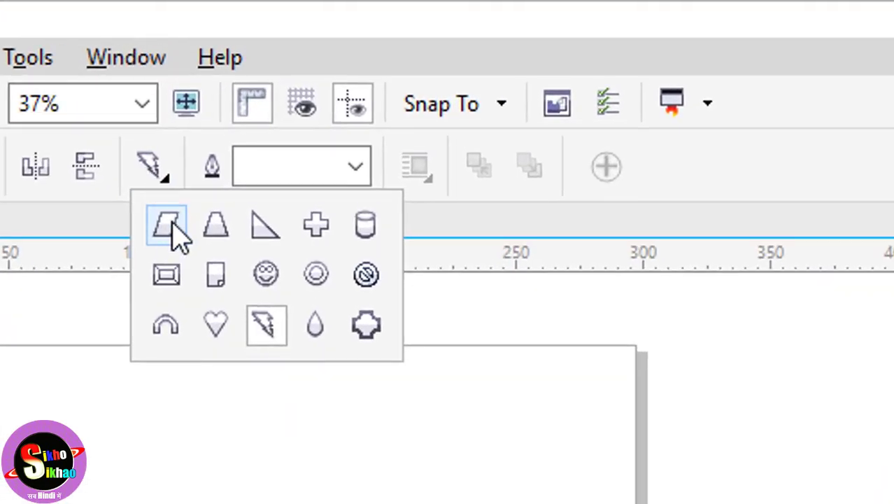
pyautogui.click(171, 227)
pyautogui.moveTo(280, 200); pyautogui.dragTo(429, 341)
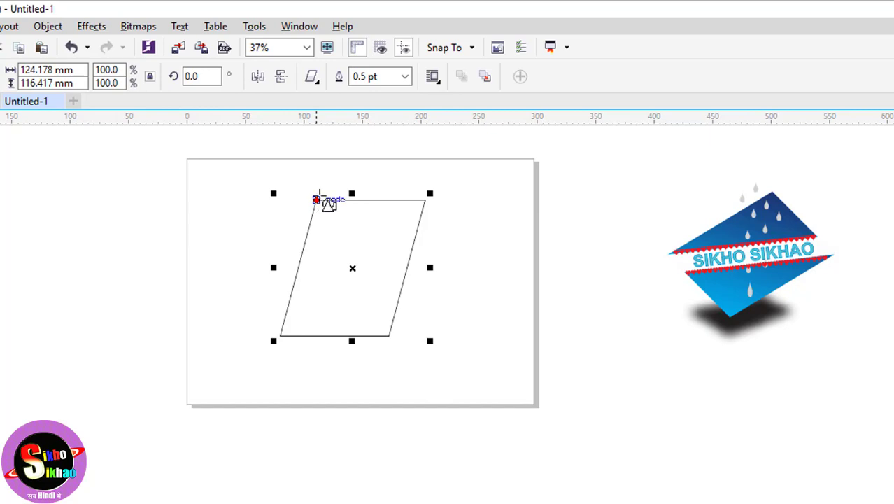
# Duplicate the parallelogram in place and reshape the copy with its glyph node into a narrow diagonal band between two opposite corners.
pyautogui.scroll(4, 324, 209)
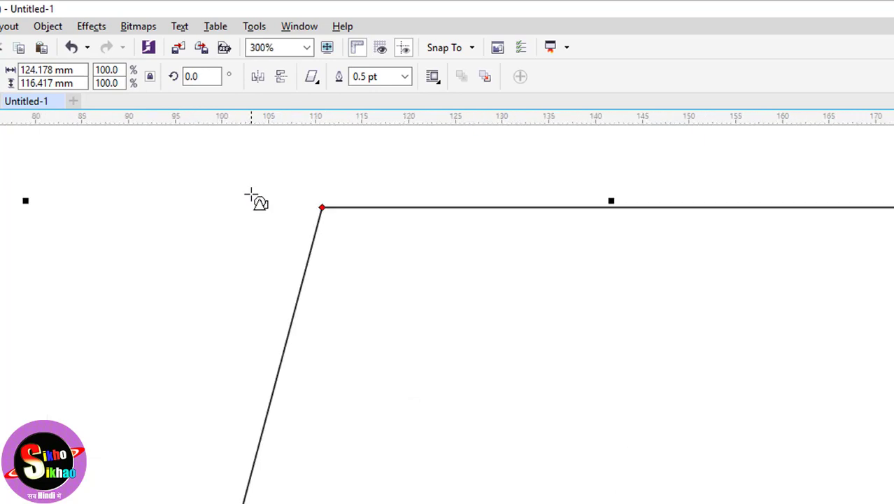
pyautogui.scroll(2, 306, 183)
pyautogui.scroll(-3, 373, 286)
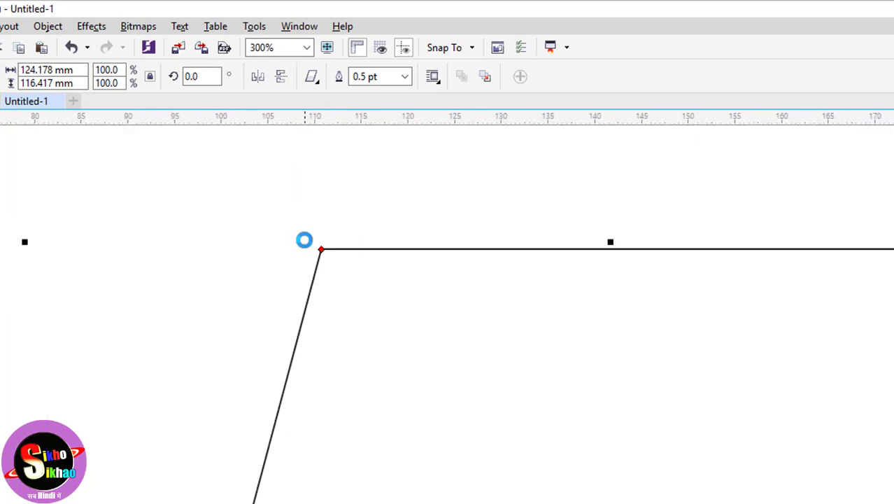
pyautogui.scroll(-2, 257, 226)
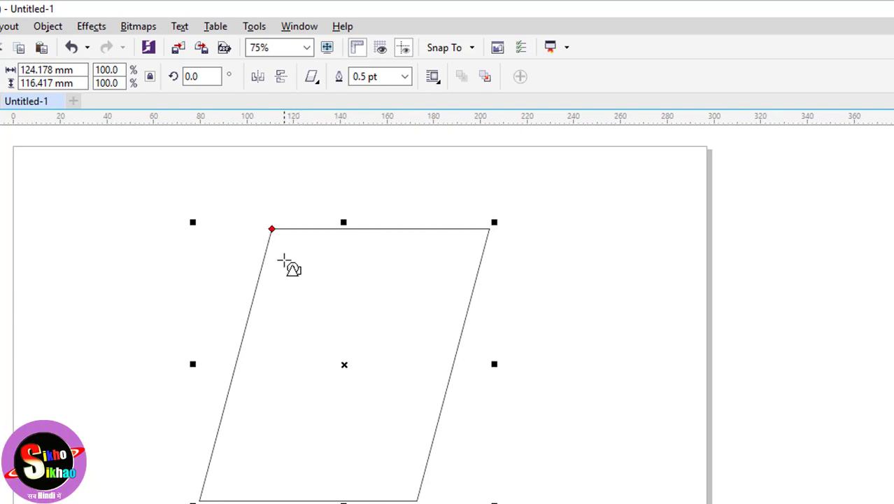
pyautogui.scroll(-1, 290, 238)
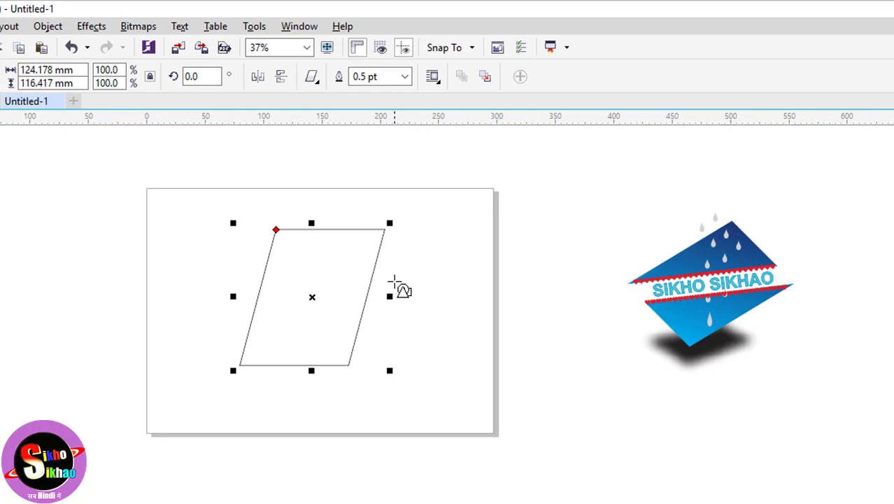
pyautogui.hotkey('ctrl', 'c')
pyautogui.hotkey('ctrl', 'v')
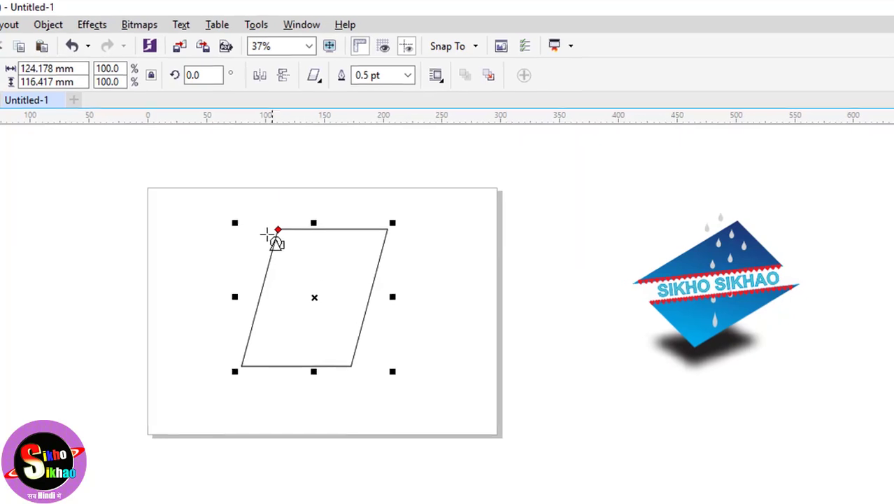
pyautogui.moveTo(280, 233); pyautogui.dragTo(296, 244)
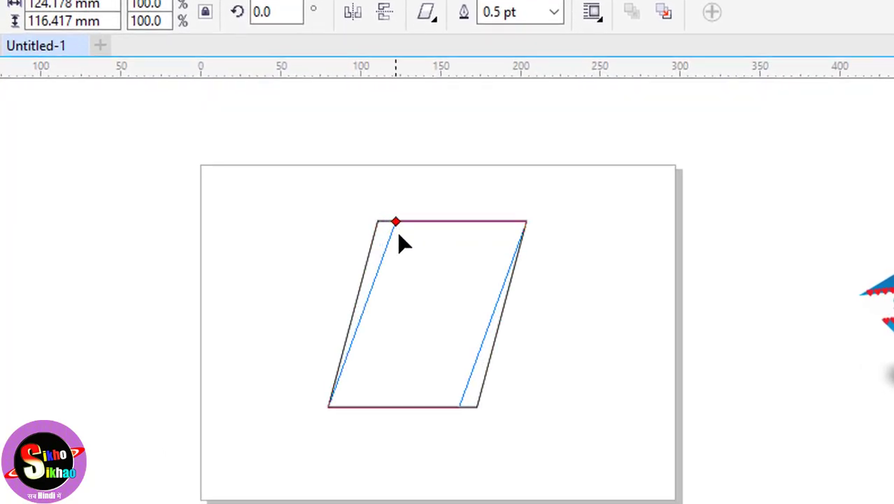
pyautogui.moveTo(399, 236); pyautogui.dragTo(473, 259)
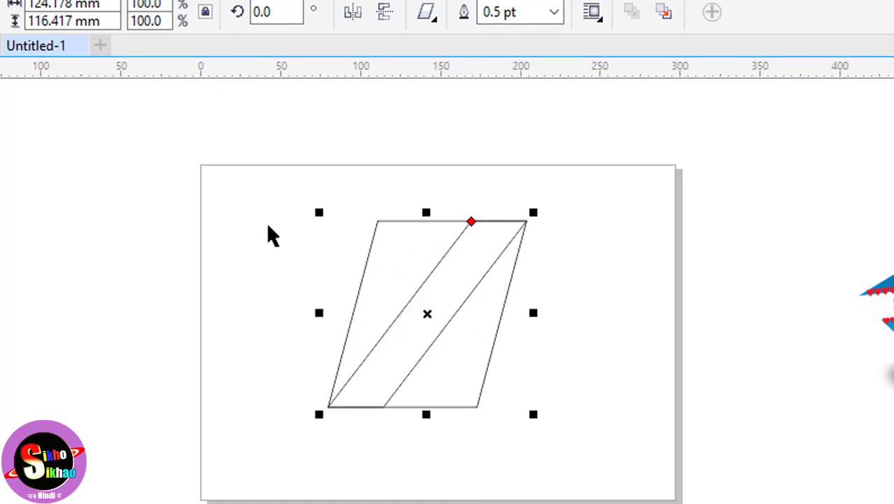
pyautogui.click(302, 210)
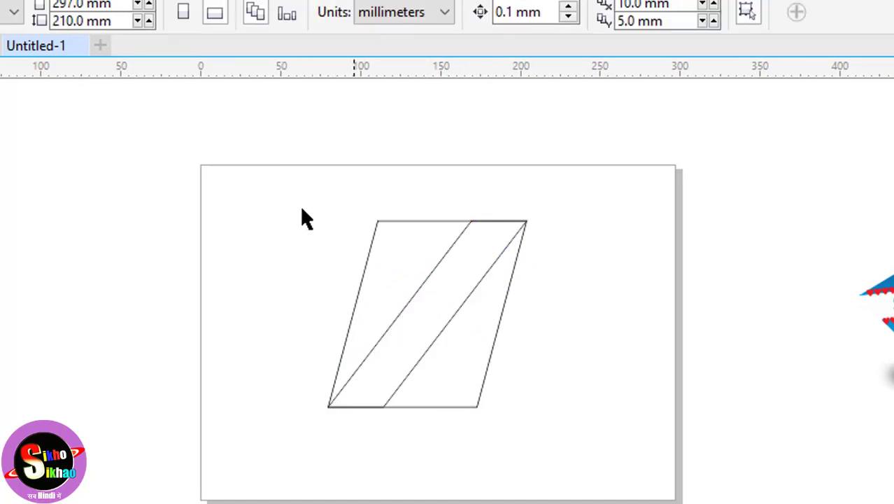
# Rotate both parallelograms together to 315 degrees so the inner band slopes gently up to the right.
pyautogui.moveTo(262, 136); pyautogui.dragTo(577, 458)
pyautogui.click(427, 313)
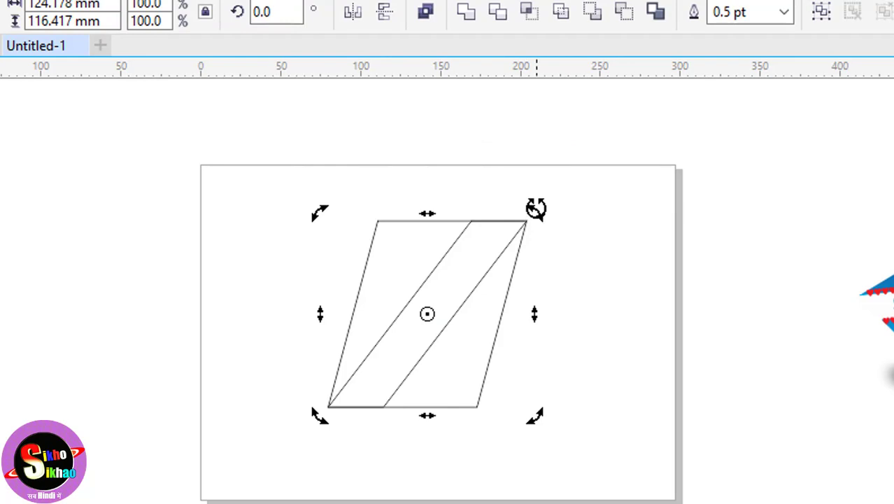
pyautogui.moveTo(532, 214); pyautogui.dragTo(571, 350)
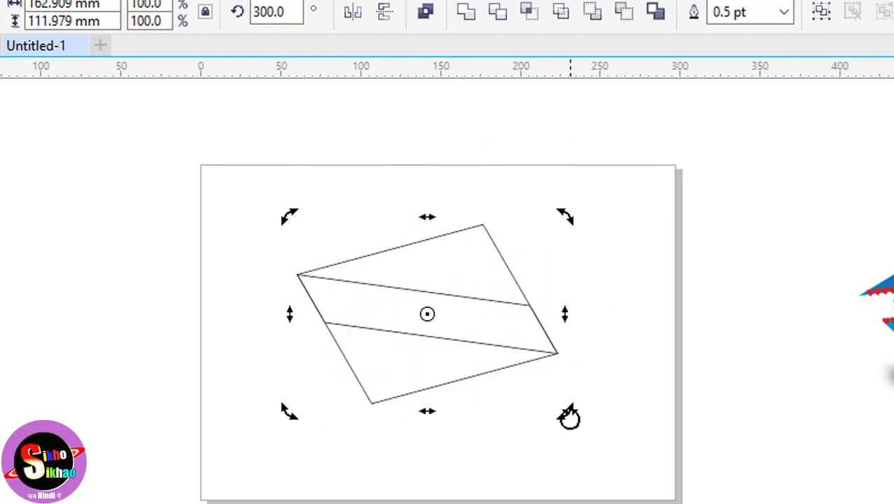
pyautogui.moveTo(569, 416); pyautogui.dragTo(586, 387)
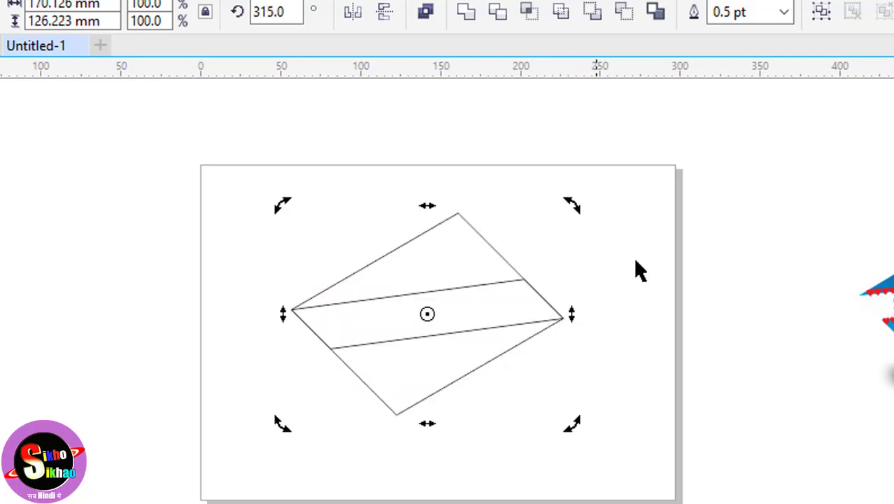
pyautogui.click(638, 232)
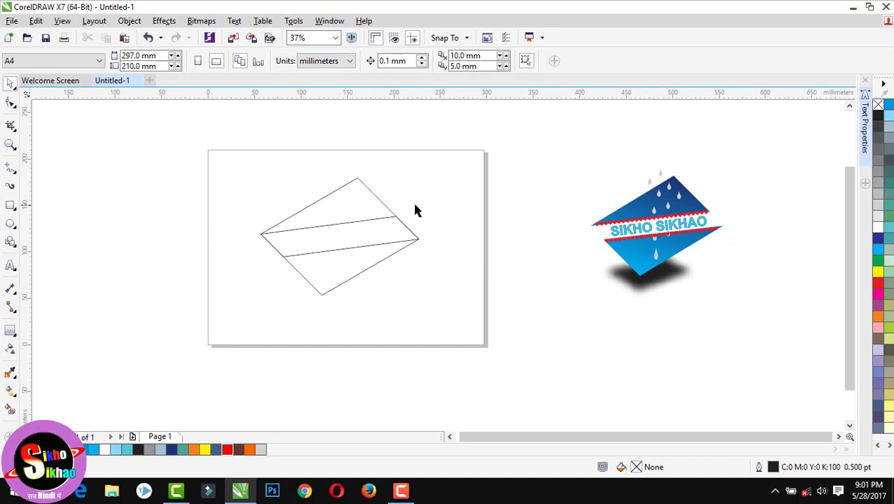
# Fill the large outer parallelogram with cyan blue.
pyautogui.click(357, 180)
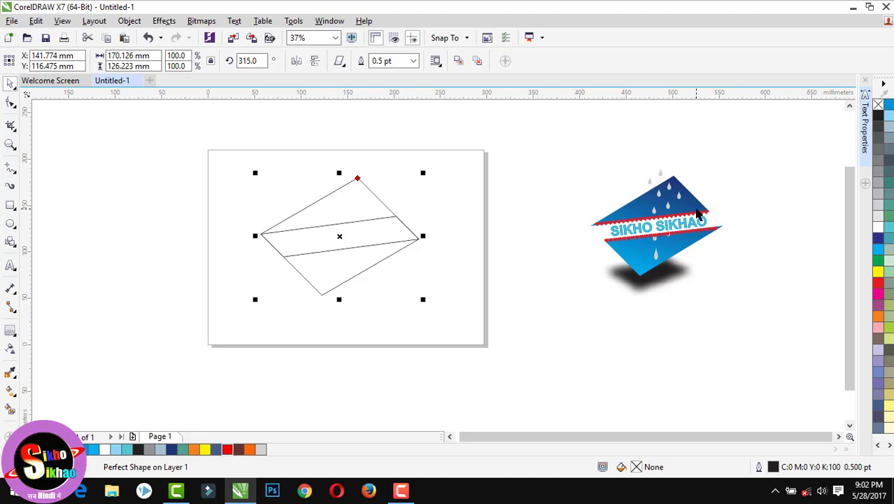
pyautogui.click(879, 252)
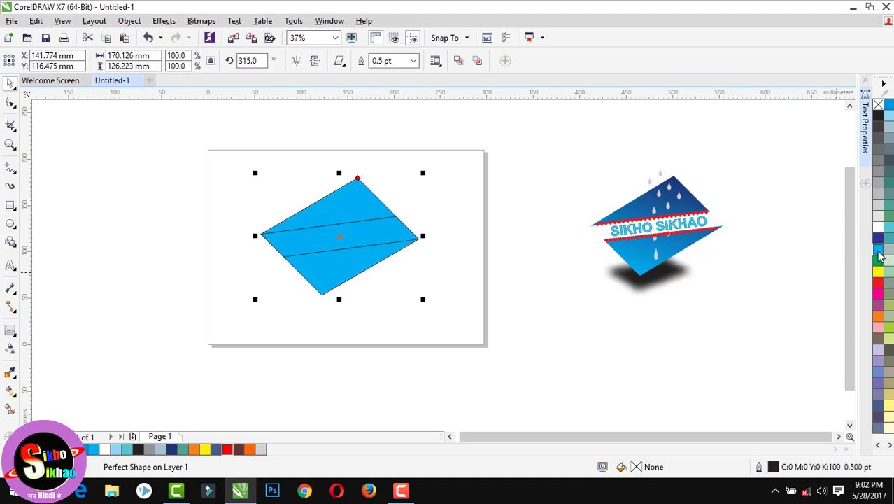
pyautogui.click(580, 174)
# Fill the diagonal band across the middle of the cyan parallelogram with white.
pyautogui.click(335, 228)
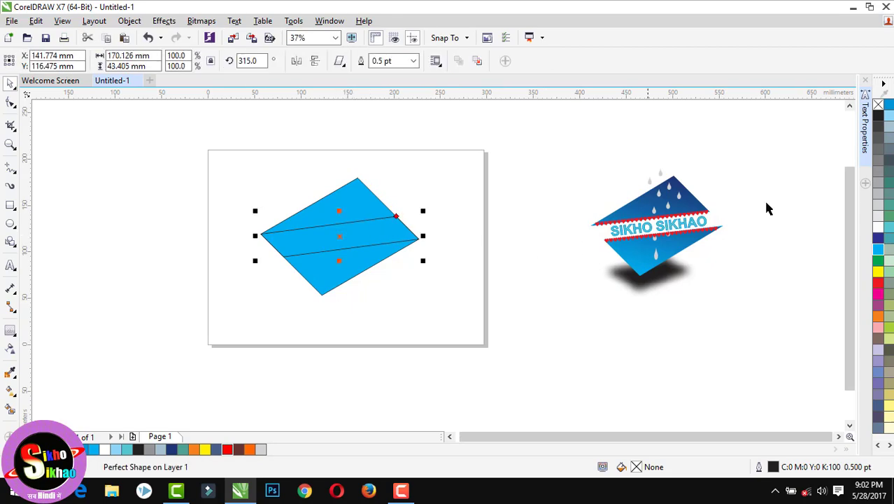
pyautogui.click(879, 228)
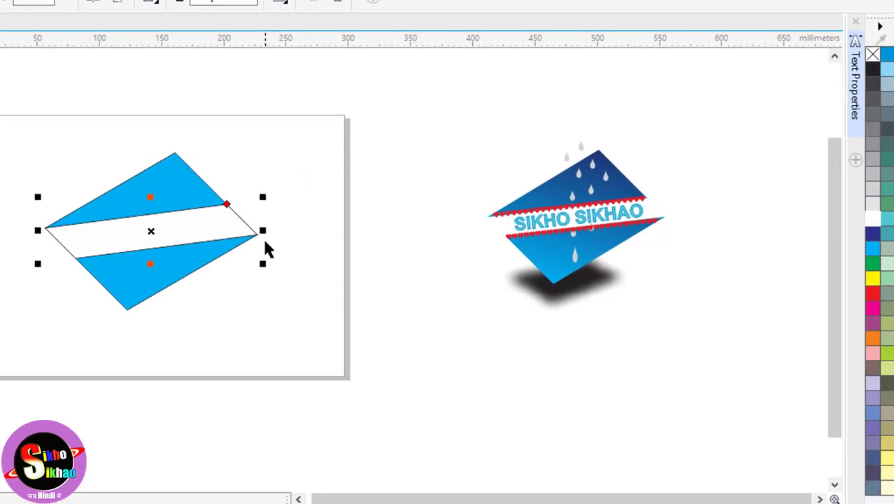
pyautogui.click(872, 295)
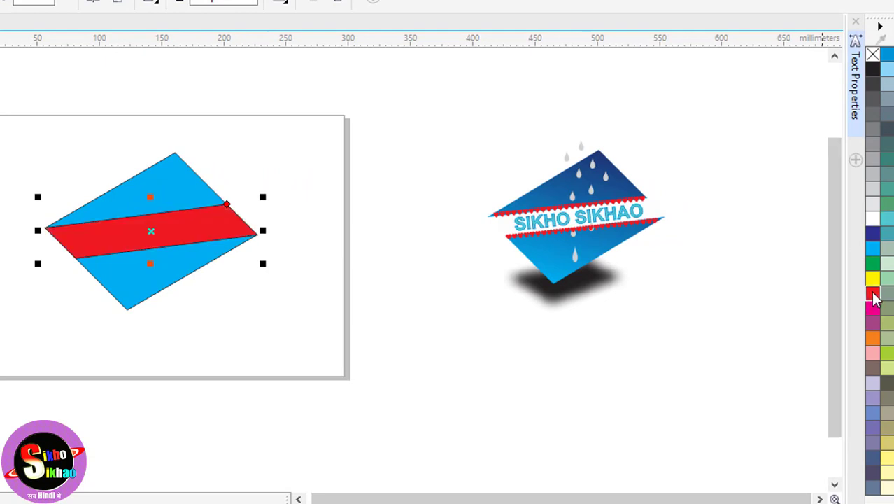
pyautogui.click(872, 218)
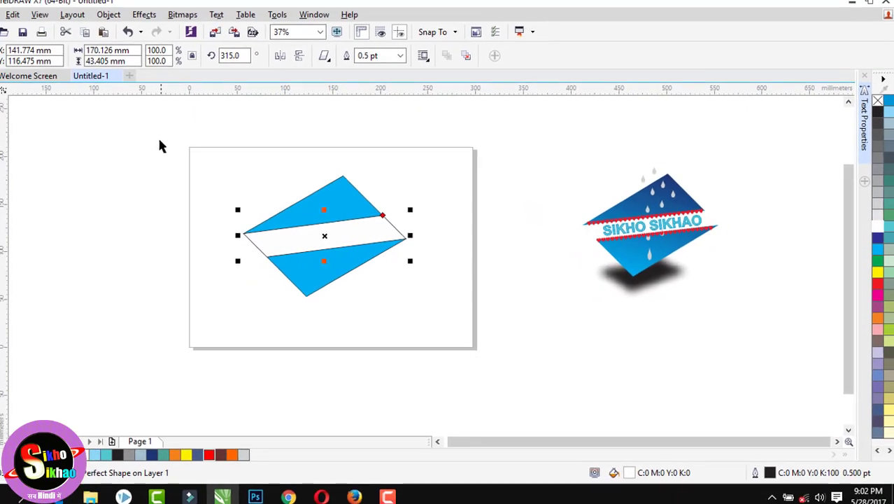
# Remove the outlines from both the cyan parallelogram and the white band.
pyautogui.moveTo(180, 140); pyautogui.dragTo(392, 306)
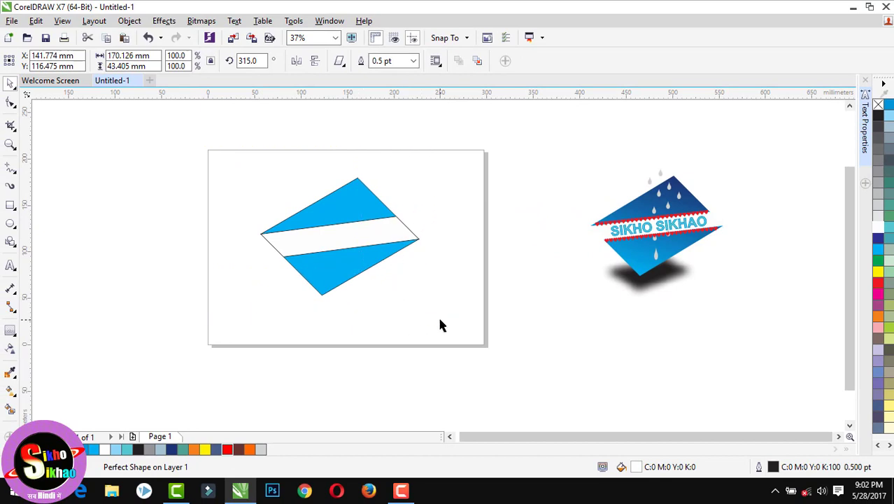
pyautogui.moveTo(439, 324); pyautogui.dragTo(440, 323)
pyautogui.rightClick(878, 105)
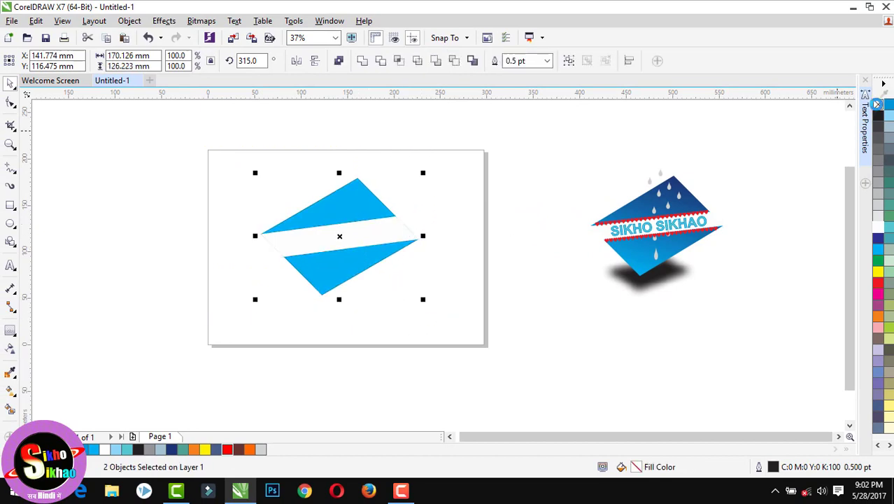
pyautogui.click(557, 184)
# Give the white diagonal band a 1.0 pt white outline so it covers the cyan edge lines at its ends.
pyautogui.scroll(3, 419, 217)
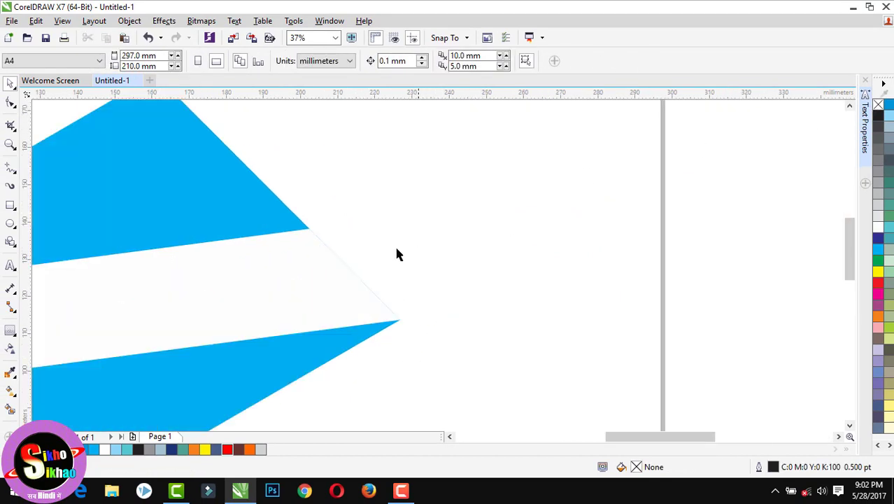
pyautogui.scroll(2, 335, 256)
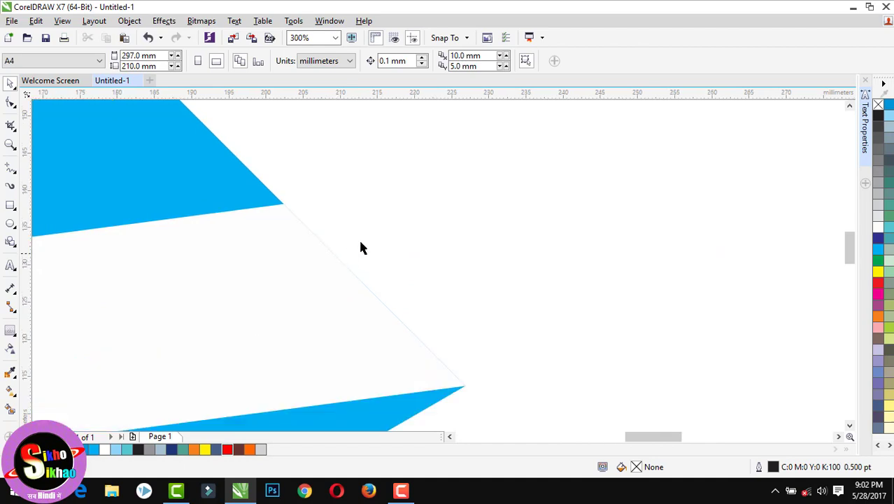
pyautogui.click(254, 271)
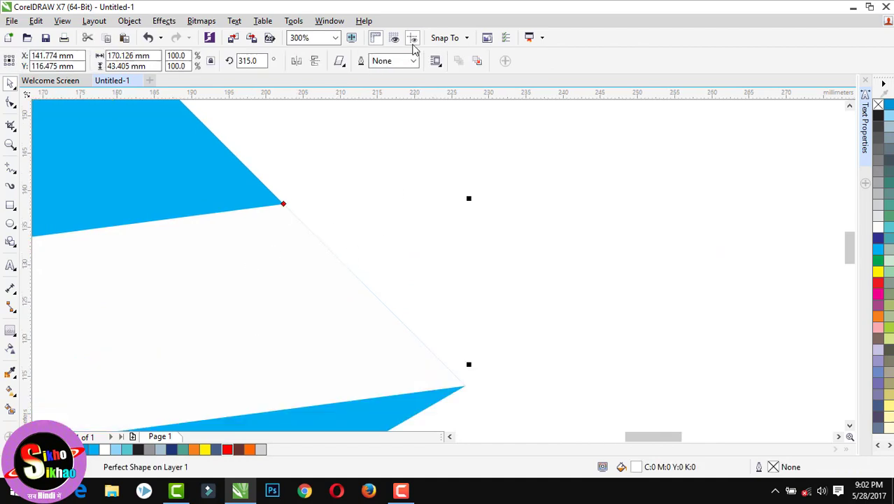
pyautogui.click(415, 61)
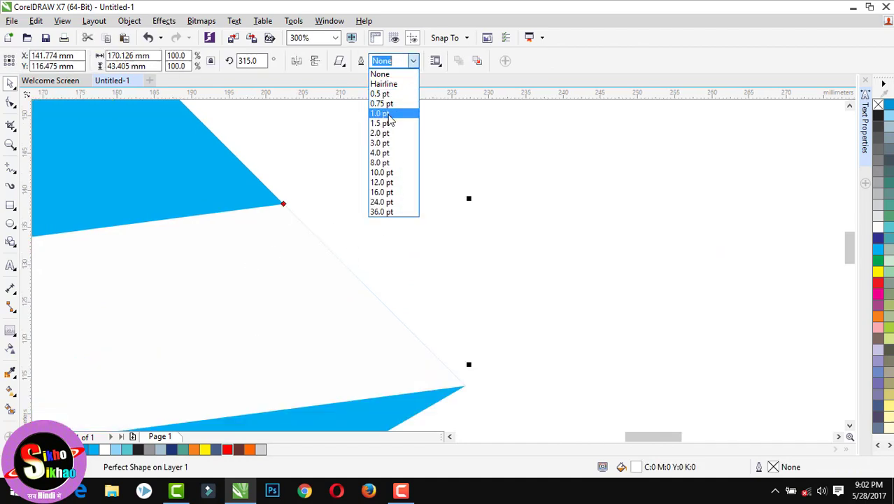
pyautogui.click(388, 115)
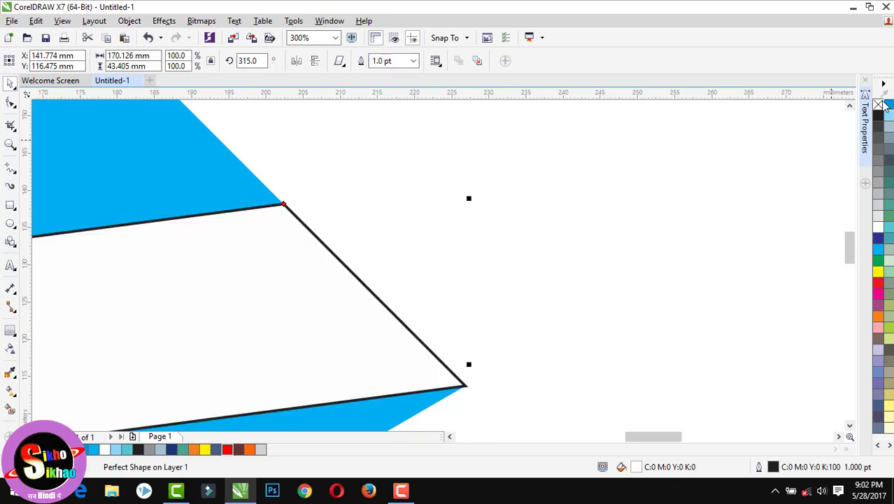
pyautogui.rightClick(878, 227)
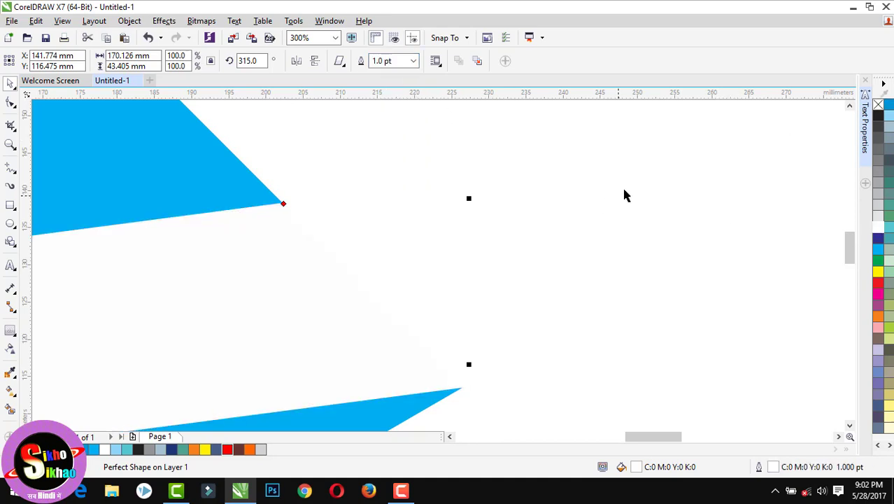
pyautogui.scroll(-2, 624, 184)
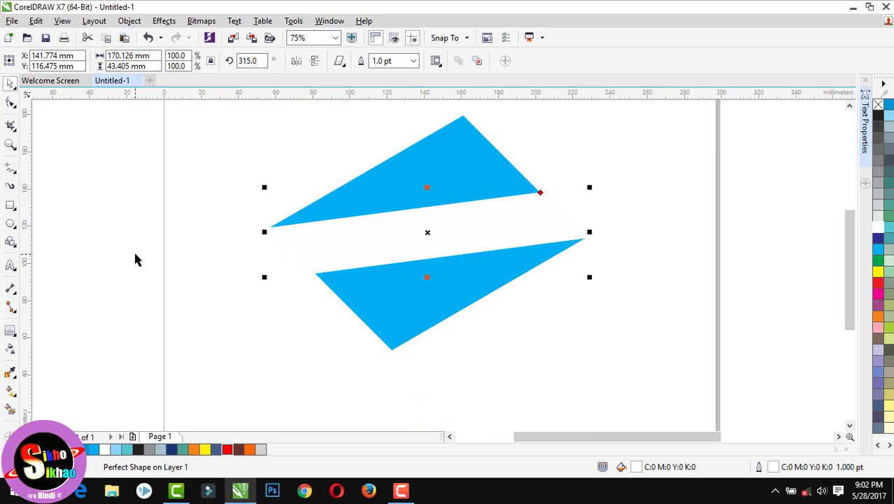
pyautogui.scroll(-1, 136, 259)
pyautogui.click(405, 185)
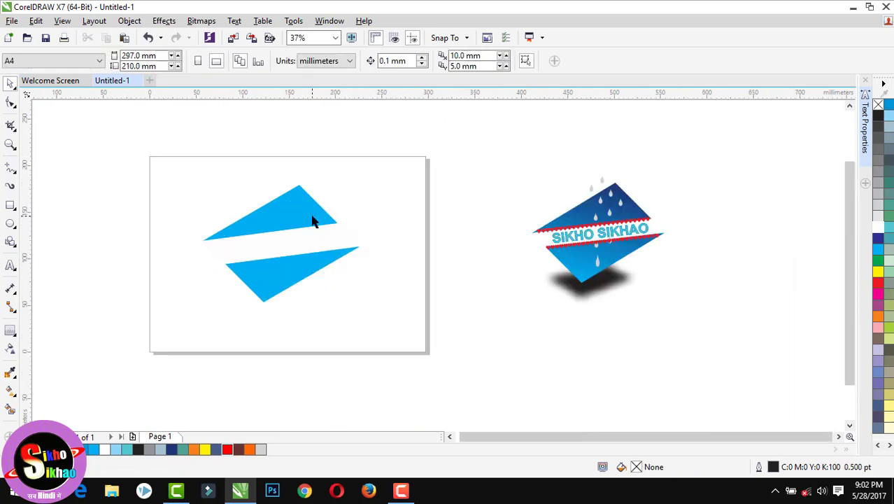
pyautogui.hotkey('ctrl', 'z')
pyautogui.hscroll(-1, 536, 264)
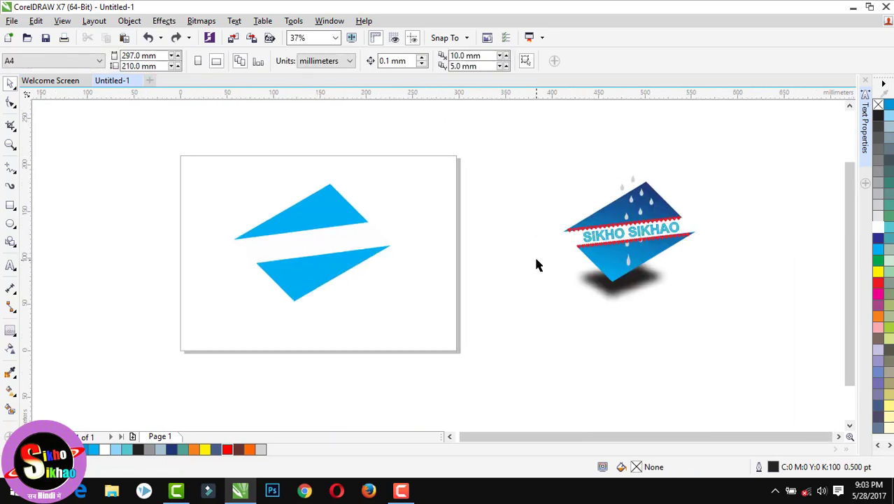
# Move the SIKHO SIKHAO text from the finished reference logo into the white band and bring it to the front of the layer.
pyautogui.click(611, 240)
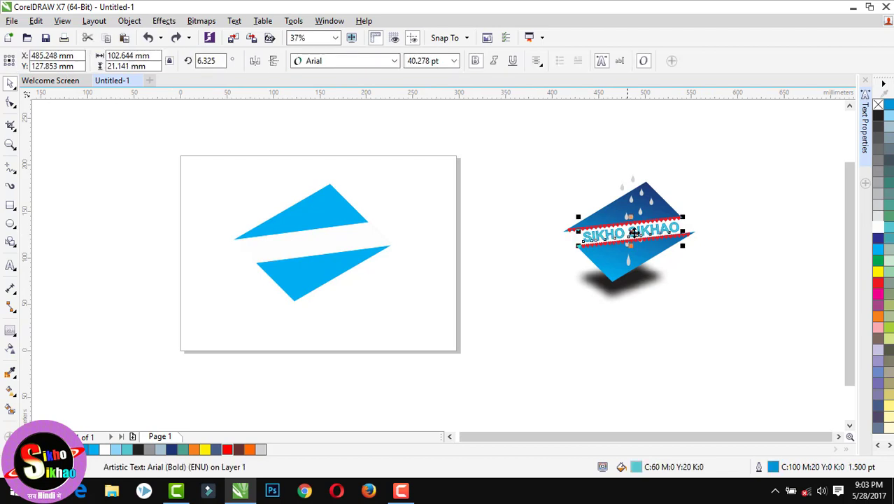
pyautogui.moveTo(629, 238); pyautogui.dragTo(391, 240)
pyautogui.click(443, 253)
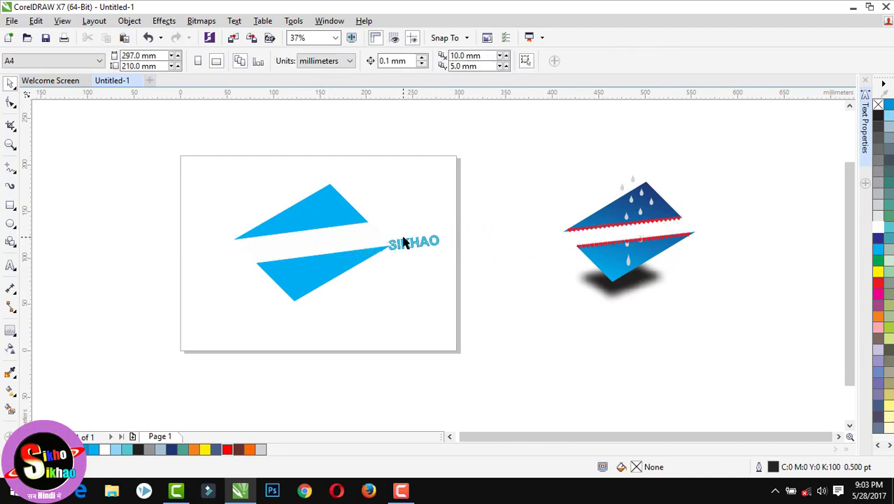
pyautogui.scroll(2, 375, 248)
pyautogui.click(462, 250)
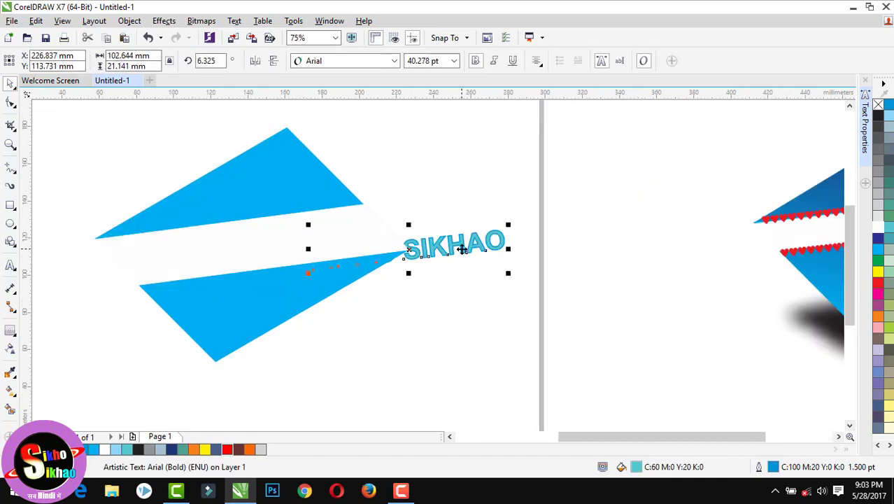
pyautogui.hotkey('shift', 'pageup')
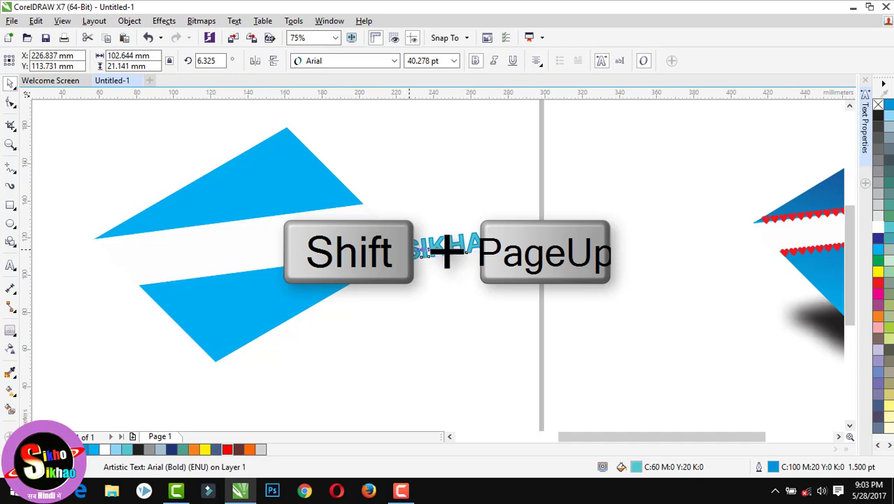
pyautogui.moveTo(441, 252); pyautogui.dragTo(256, 256)
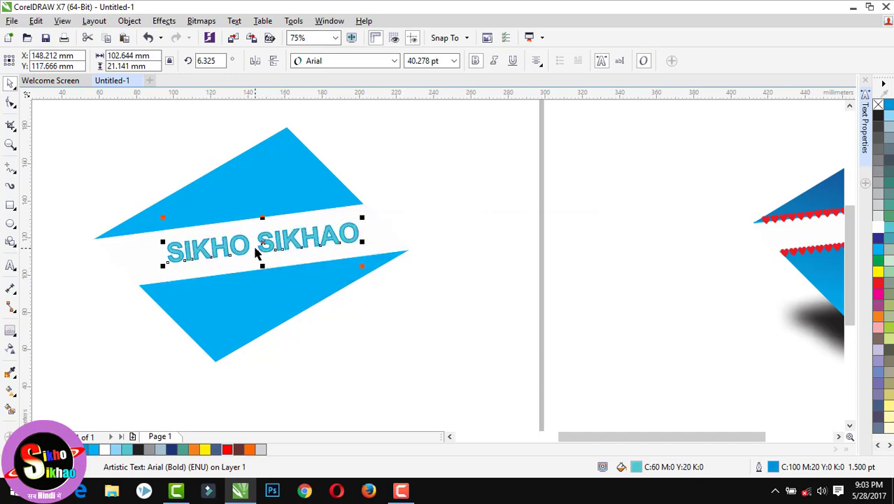
pyautogui.click(469, 203)
# Draw a teardrop basic shape about 8.5 mm wide and 17.3 mm high, above and to the right of the parallelogram.
pyautogui.scroll(-2, 390, 203)
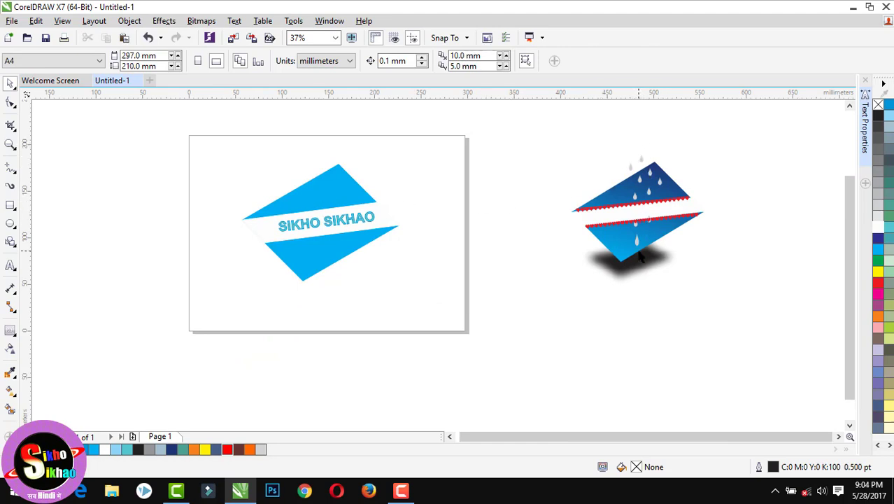
pyautogui.scroll(2, 308, 208)
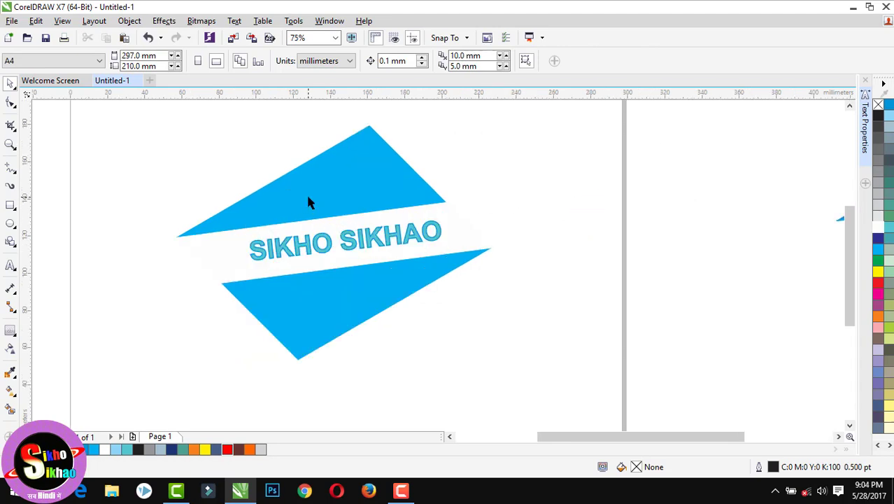
pyautogui.scroll(-2, 309, 204)
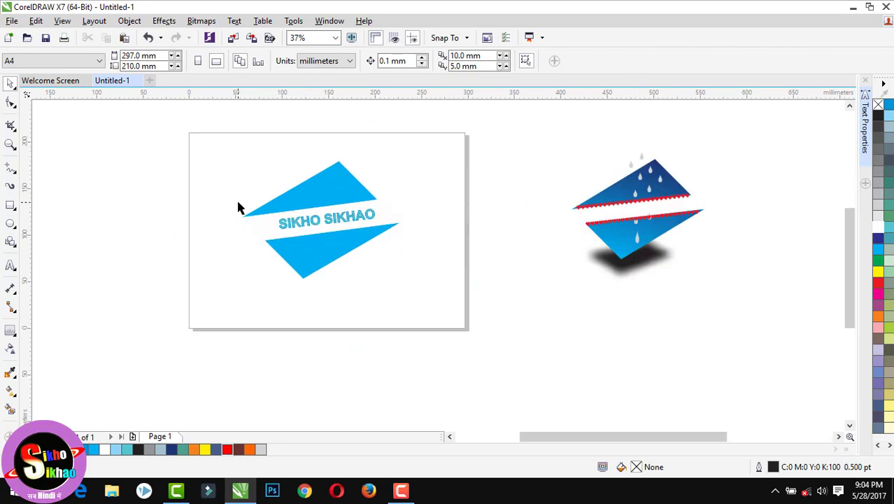
pyautogui.scroll(2, 236, 198)
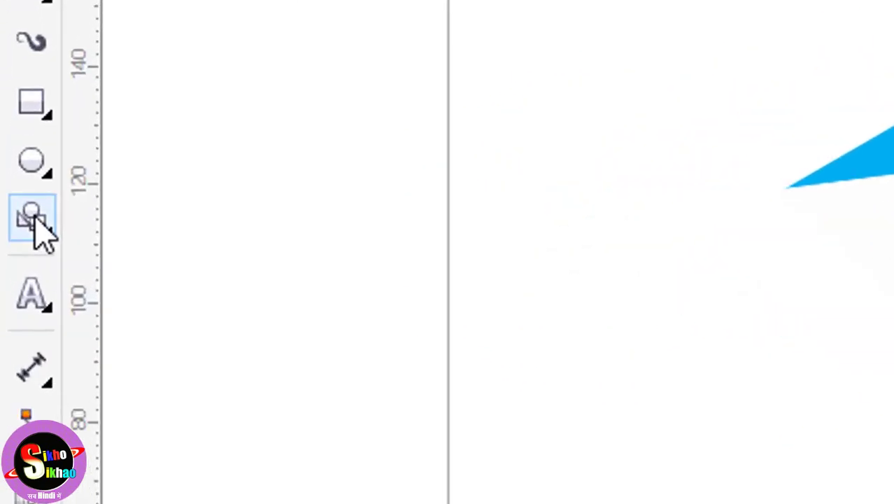
pyautogui.click(33, 223)
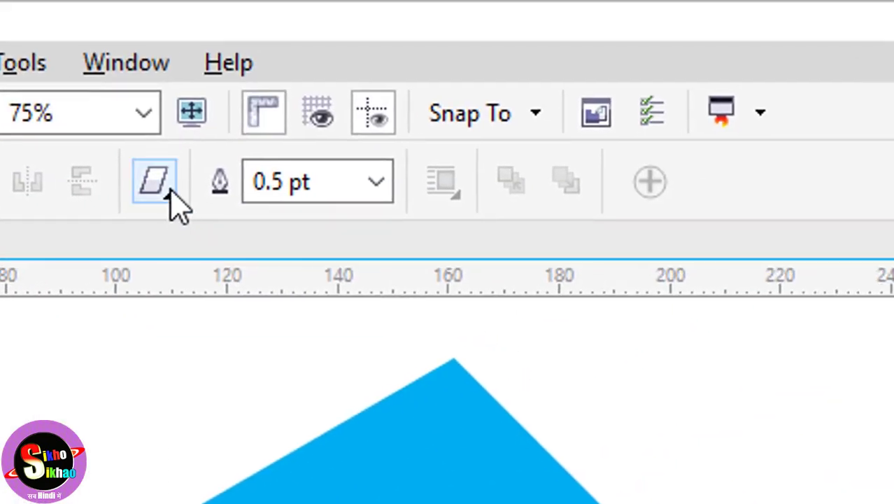
pyautogui.click(166, 187)
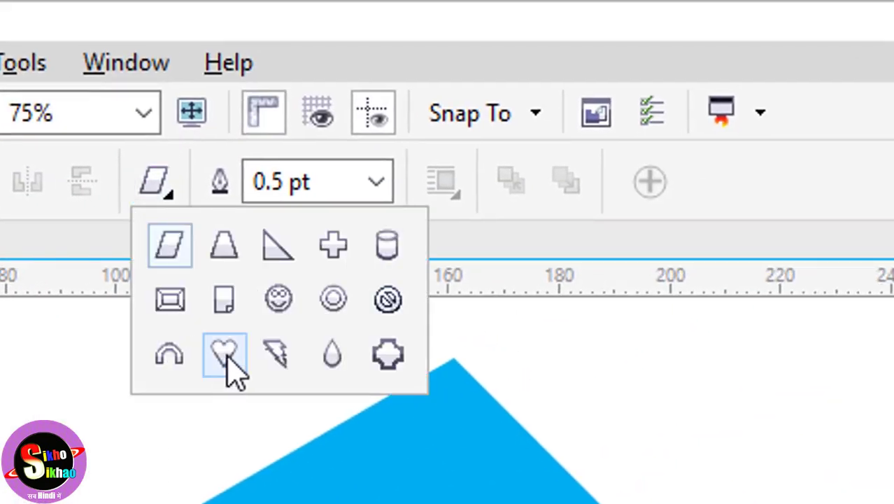
pyautogui.click(331, 356)
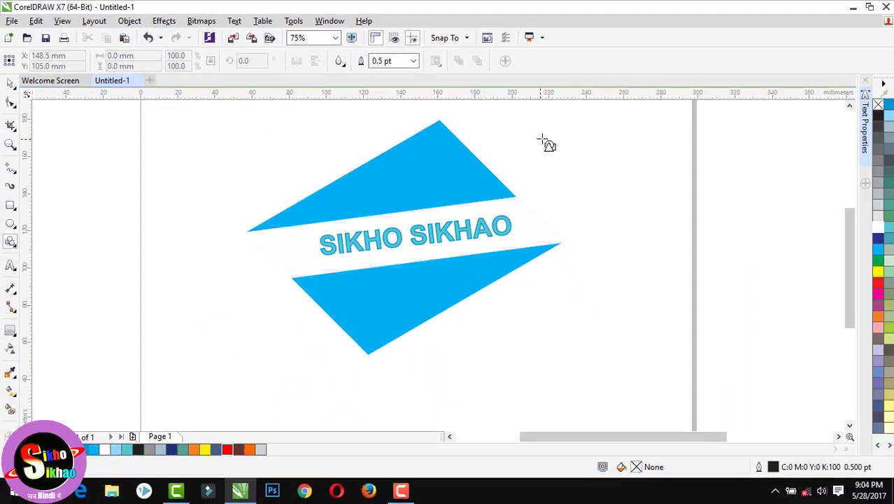
pyautogui.moveTo(543, 140); pyautogui.dragTo(560, 172)
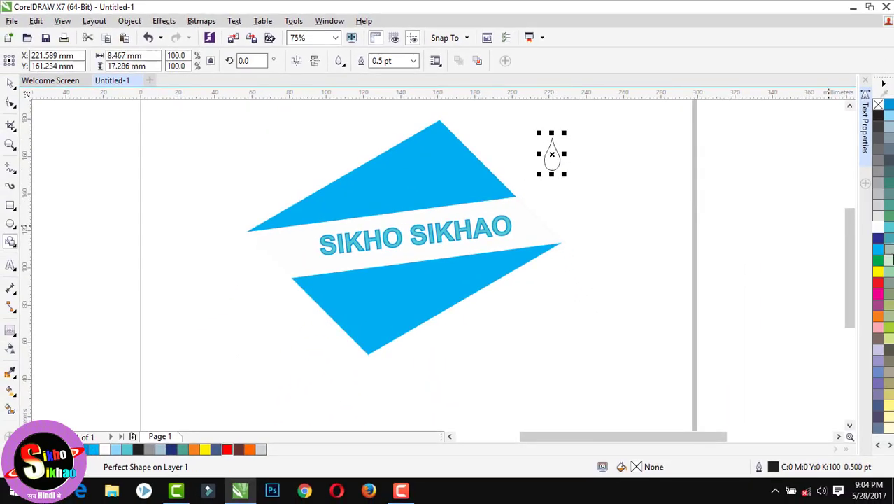
# Fill the teardrop with 20% black light grey and remove its outline.
pyautogui.click(879, 206)
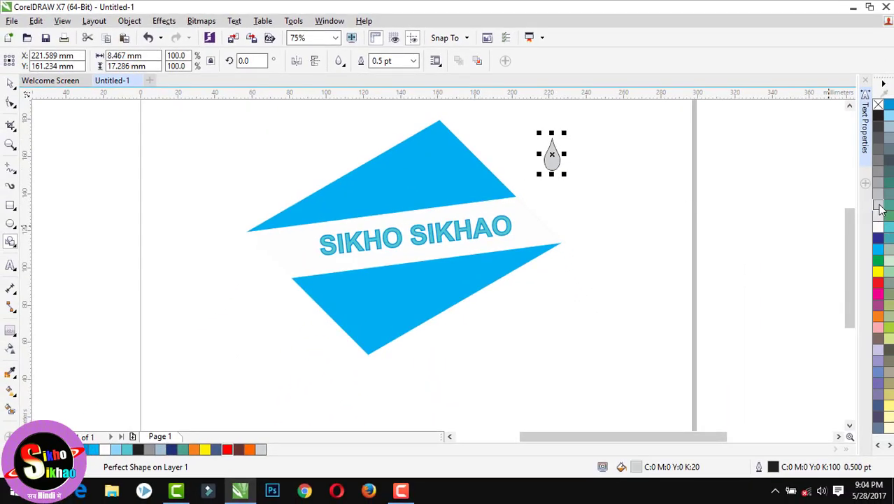
pyautogui.rightClick(879, 105)
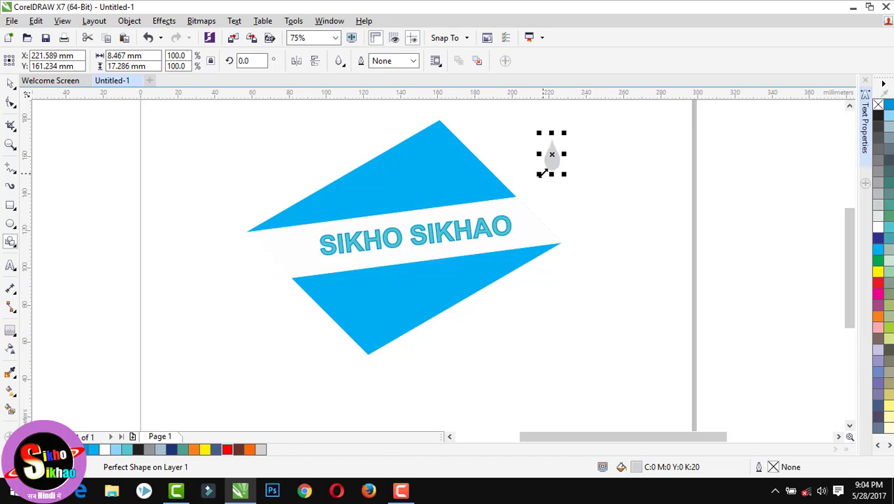
# Scale the teardrop to 66.3% and scatter nine of these grey drops over the upper and lower cyan parts of the logo.
pyautogui.moveTo(565, 134); pyautogui.dragTo(402, 146)
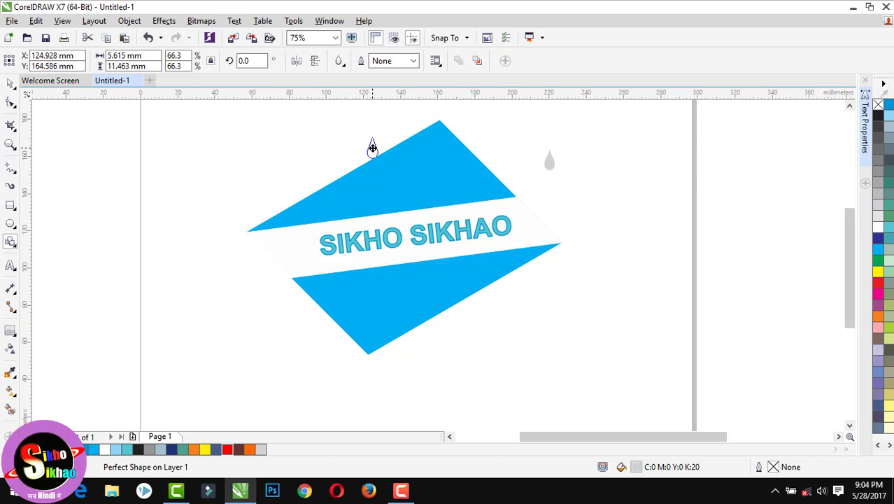
pyautogui.scroll(-2, 315, 219)
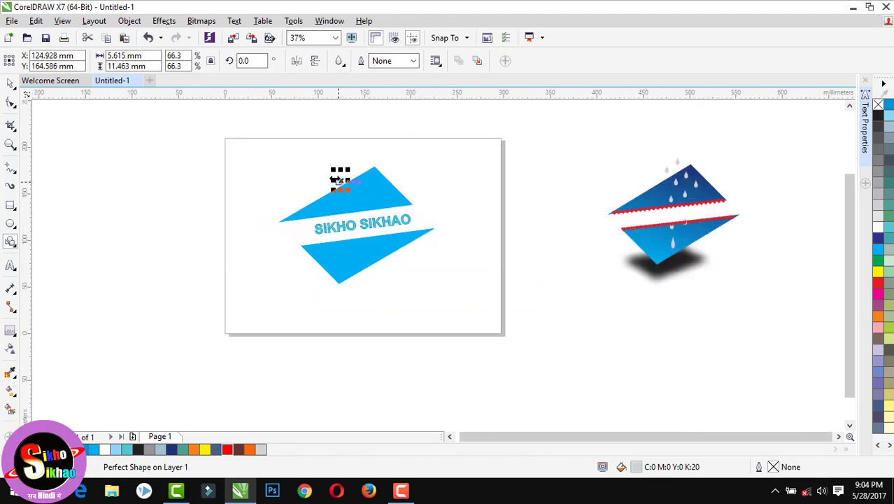
pyautogui.moveTo(341, 182); pyautogui.dragTo(353, 265)
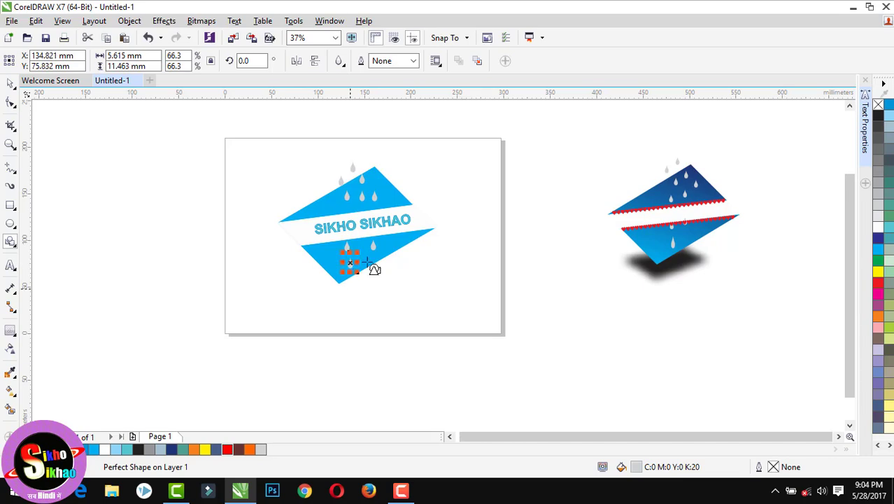
pyautogui.click(10, 82)
pyautogui.click(271, 176)
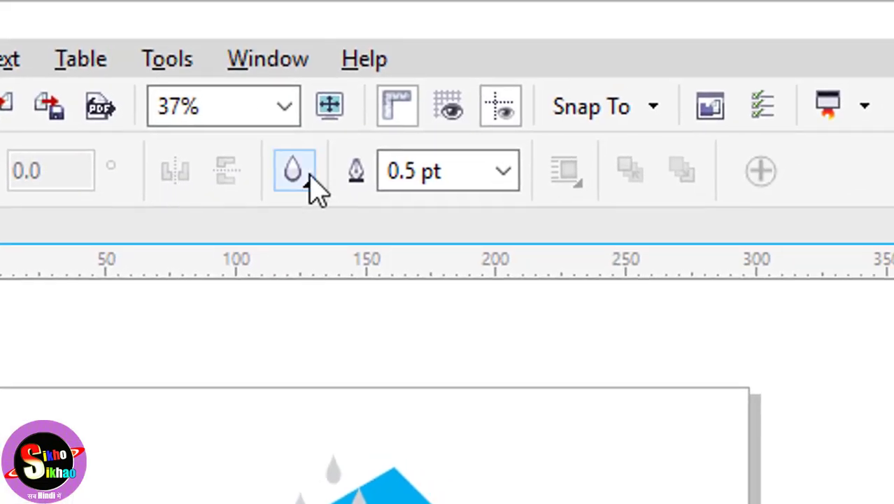
# Draw a heart about 98 by 108 mm across the page's left edge and another about 37.4 mm in size near its right edge.
pyautogui.click(310, 184)
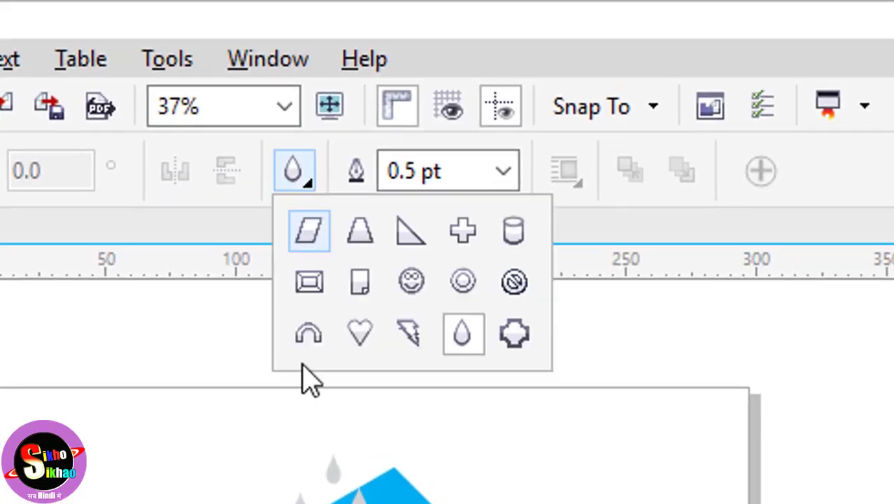
pyautogui.click(357, 336)
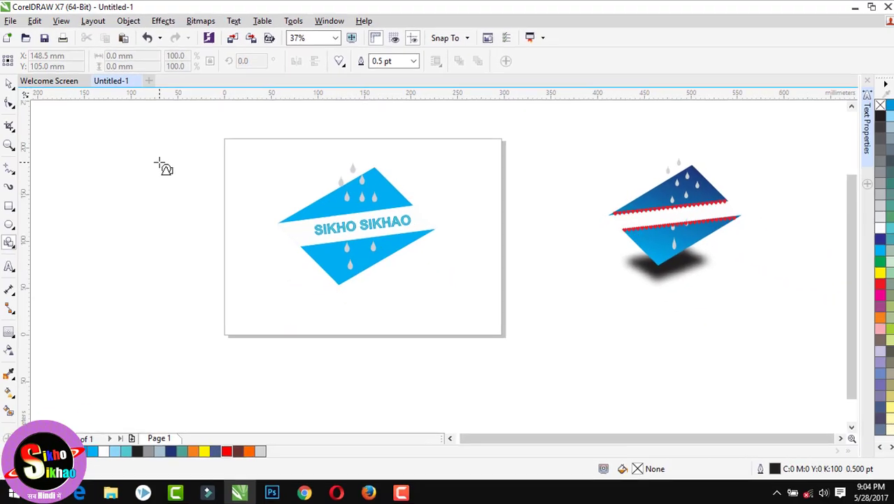
pyautogui.moveTo(144, 162); pyautogui.dragTo(172, 198)
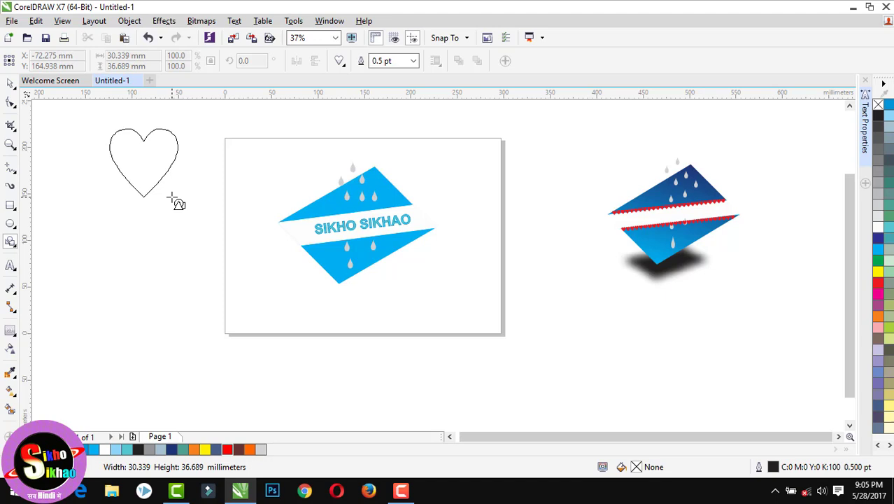
pyautogui.moveTo(172, 199); pyautogui.dragTo(235, 265)
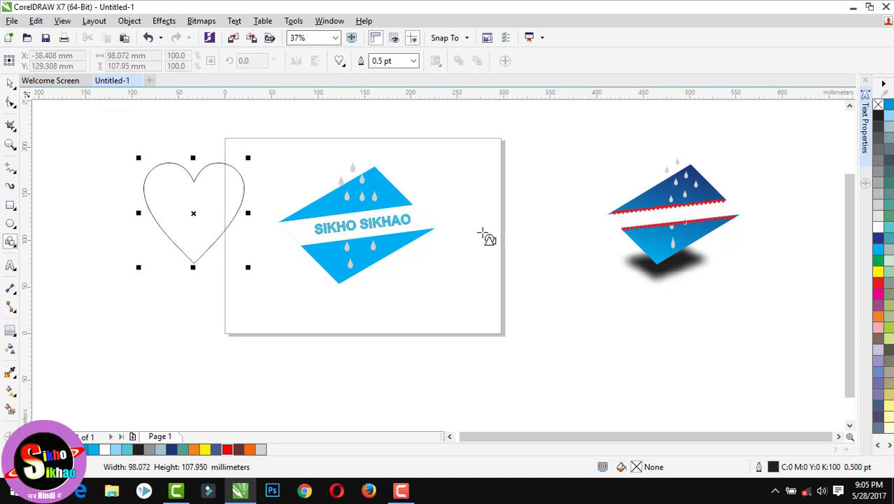
pyautogui.moveTo(466, 166); pyautogui.dragTo(505, 205)
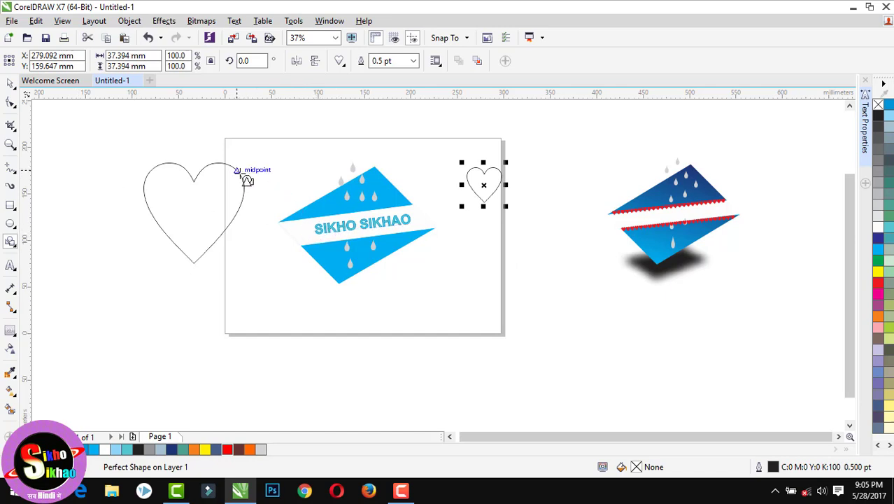
# Try a heart about 21 mm in size near the page's upper-left corner, and delete it together with the large heart.
pyautogui.click(253, 155)
pyautogui.moveTo(253, 154); pyautogui.dragTo(275, 176)
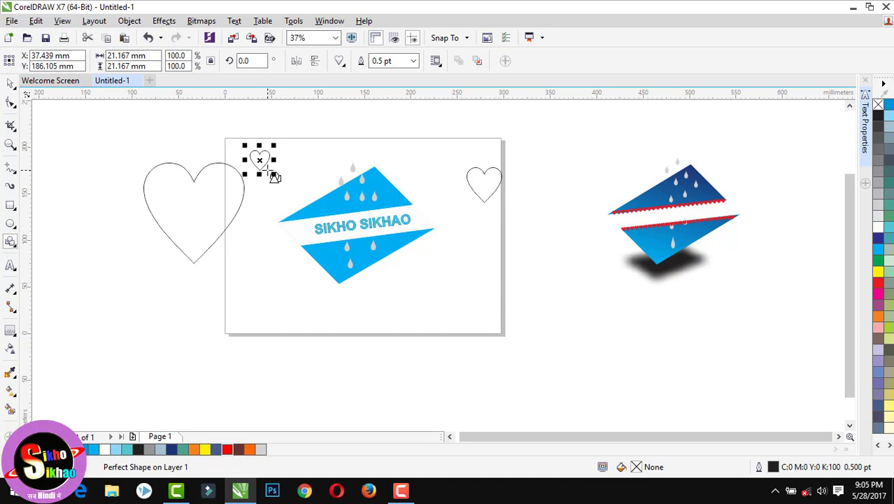
pyautogui.press('Delete')
pyautogui.click(232, 202)
pyautogui.press('Delete')
pyautogui.click(490, 187)
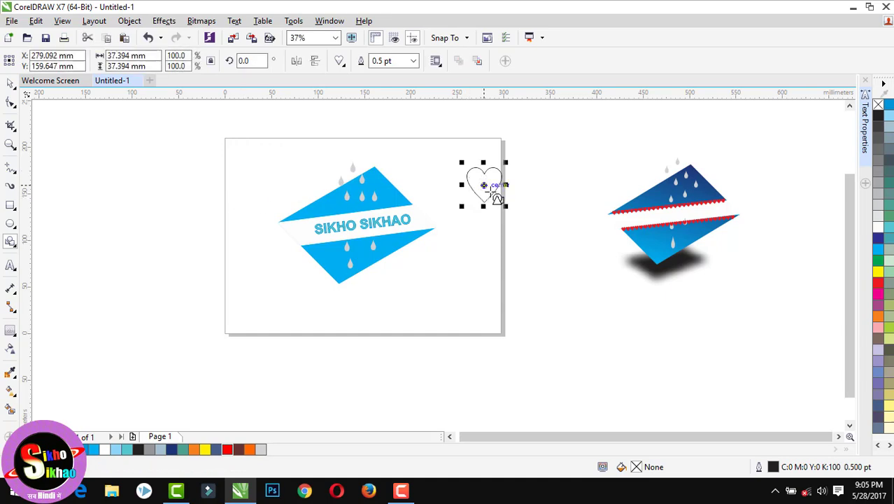
# Shrink the heart near the page's right edge to about 7 mm, fill it red and remove its outline.
pyautogui.moveTo(506, 206); pyautogui.dragTo(478, 176)
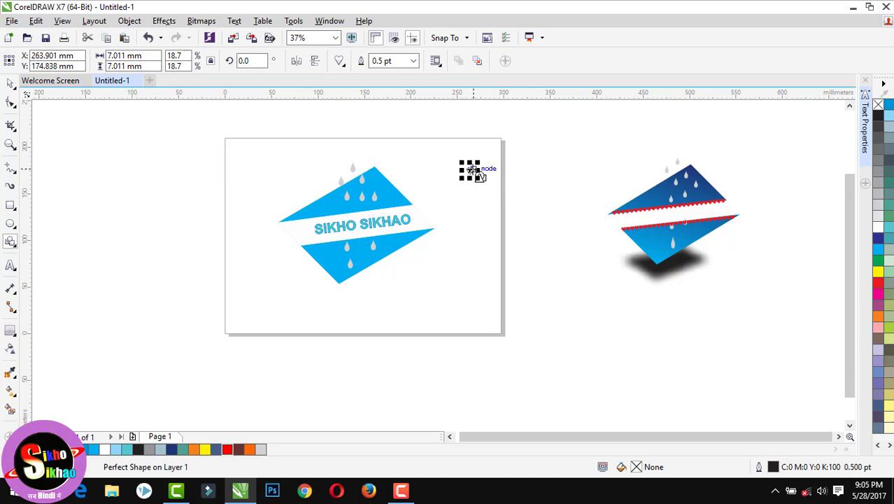
pyautogui.click(878, 283)
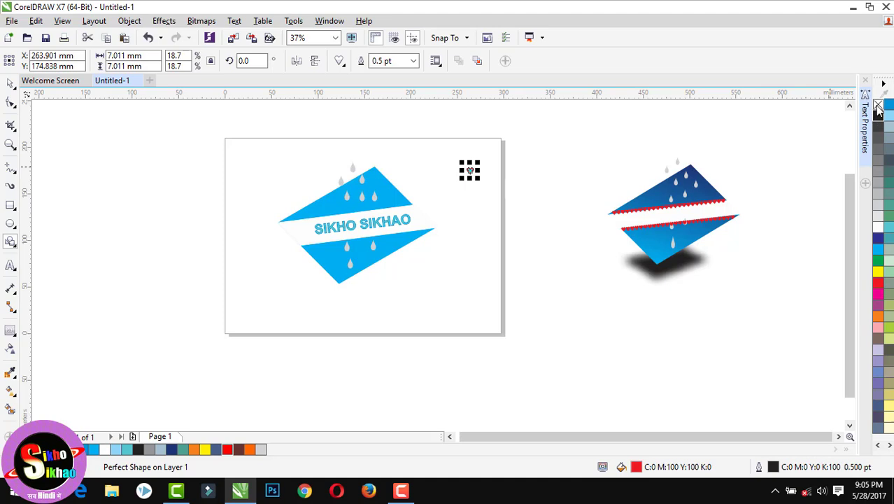
pyautogui.rightClick(879, 105)
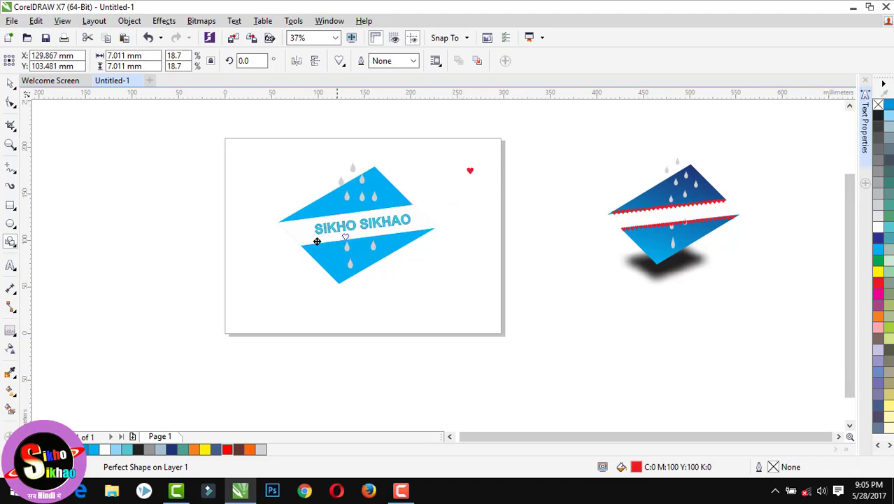
# Move the small red heart onto the left corner of the lower cyan part and rotate it 11.706° to follow the band edge.
pyautogui.moveTo(317, 242); pyautogui.dragTo(304, 244)
pyautogui.scroll(5, 303, 245)
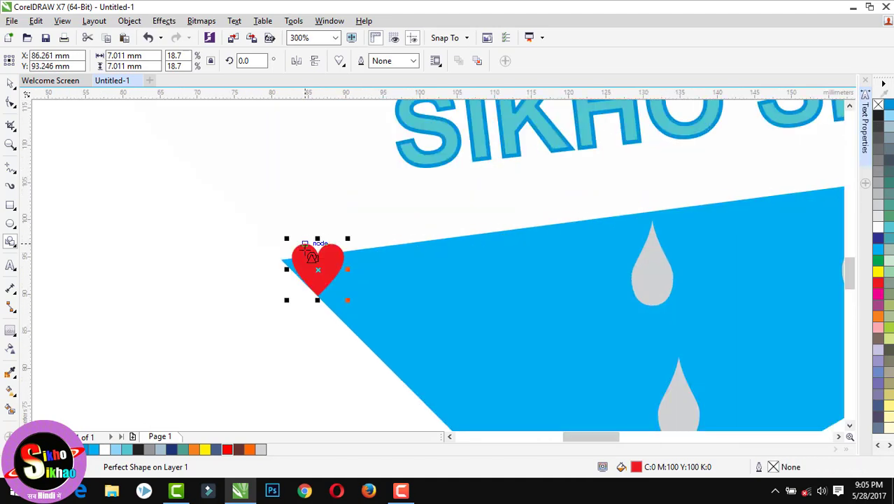
pyautogui.click(11, 83)
pyautogui.click(102, 216)
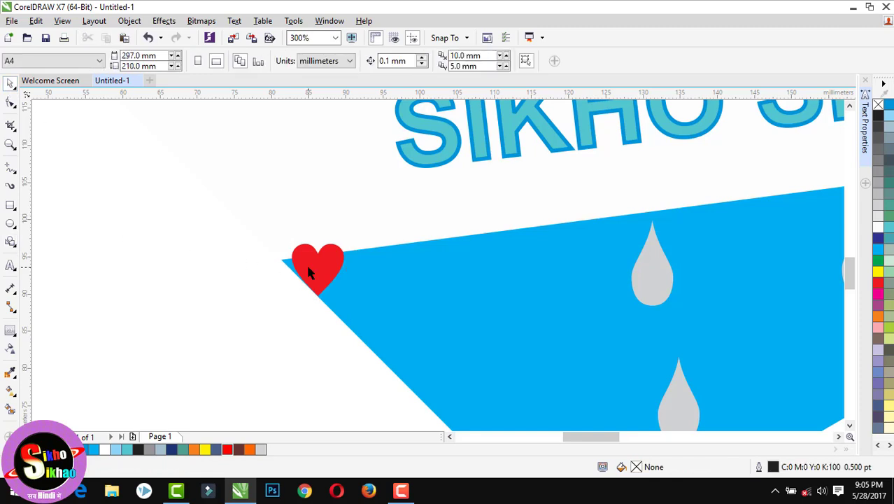
pyautogui.moveTo(312, 264); pyautogui.dragTo(355, 222)
pyautogui.click(328, 266)
pyautogui.click(155, 273)
# Try moving the heart about 8 mm along the lower band edge, and undo the move.
pyautogui.moveTo(319, 256); pyautogui.dragTo(283, 251)
pyautogui.scroll(-2, 196, 253)
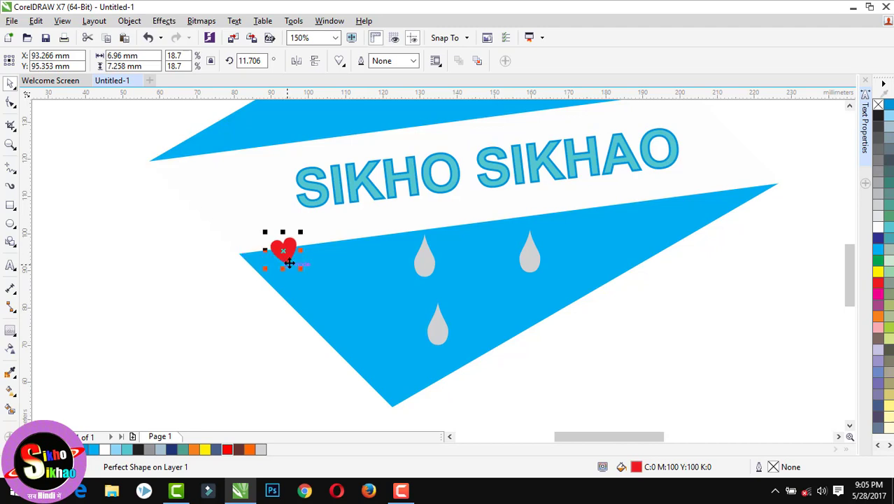
pyautogui.hotkey('ctrl', 'z')
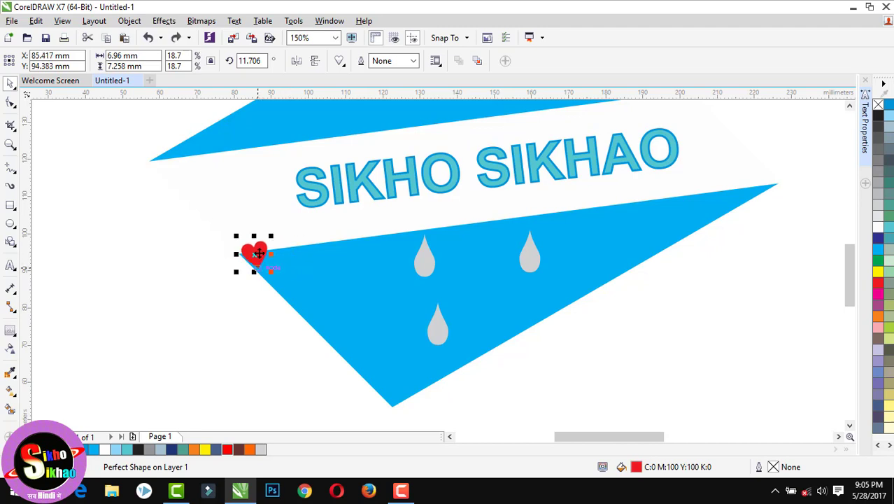
# Copy the heart about 8 mm along the lower band edge and repeat the duplication to form a row of 18 hearts across it.
pyautogui.moveTo(258, 253); pyautogui.dragTo(284, 250)
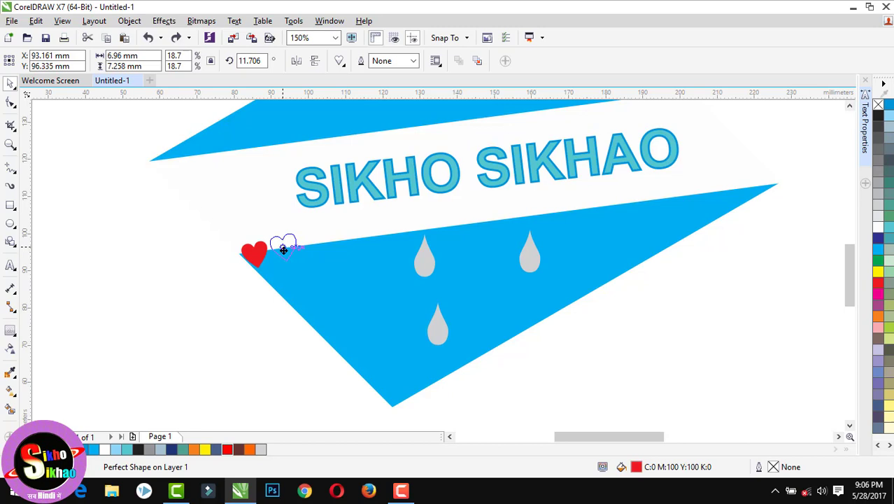
pyautogui.moveTo(284, 250); pyautogui.dragTo(283, 250)
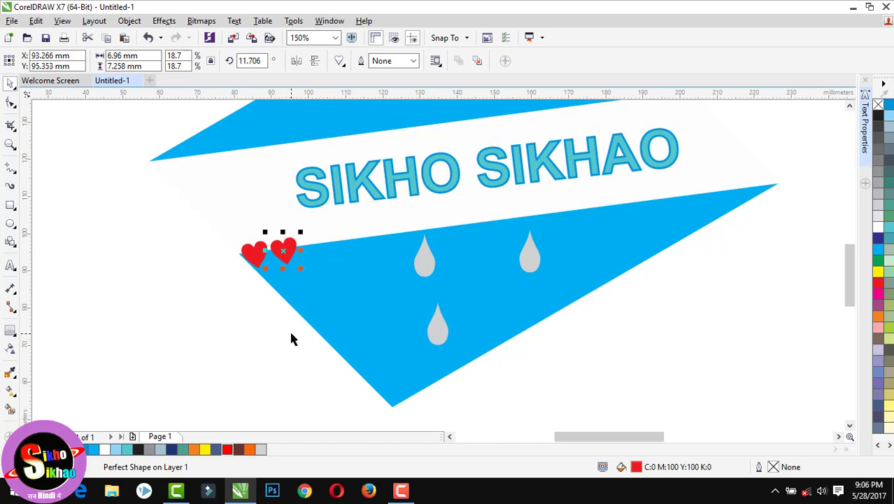
pyautogui.hotkey('ctrl', 'r')
pyautogui.hotkey('ctrl', 'r')
pyautogui.hotkey('ctrl', 'r')
pyautogui.hotkey('ctrl', 'r')
pyautogui.hotkey('ctrl', 'r')
pyautogui.hotkey('ctrl', 'r')
pyautogui.hotkey('ctrl', 'r')
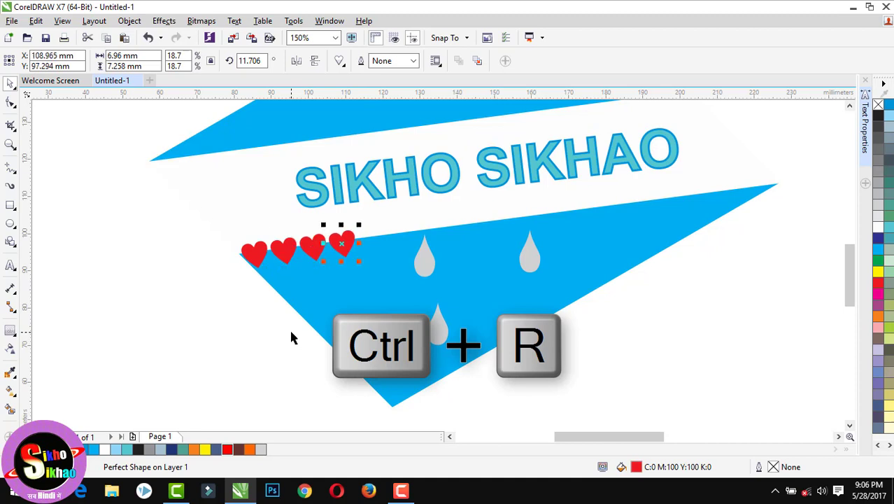
pyautogui.hotkey('ctrl', 'r')
pyautogui.hotkey('ctrl', 'r')
pyautogui.hotkey('ctrl', 'r')
pyautogui.hotkey('ctrl', 'r')
pyautogui.hotkey('ctrl', 'r')
pyautogui.hotkey('ctrl', 'r')
pyautogui.hotkey('ctrl', 'r')
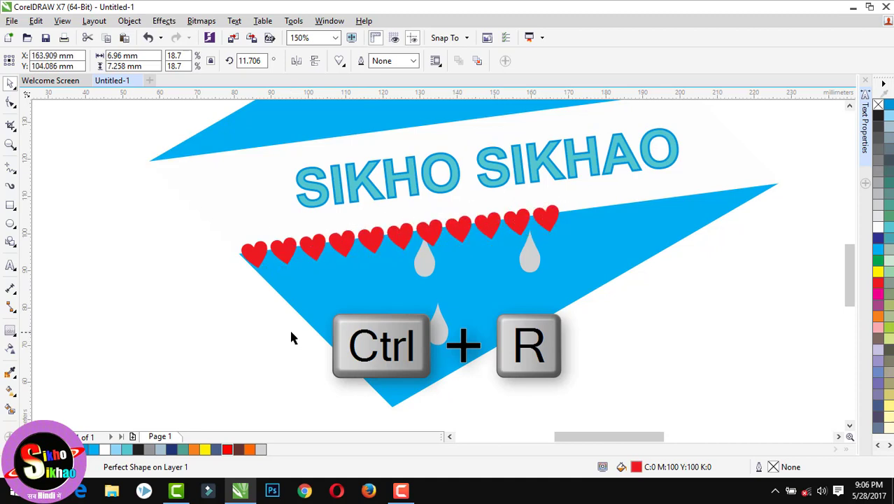
pyautogui.hotkey('ctrl', 'r')
pyautogui.hotkey('ctrl', 'r')
pyautogui.hotkey('ctrl', 'r')
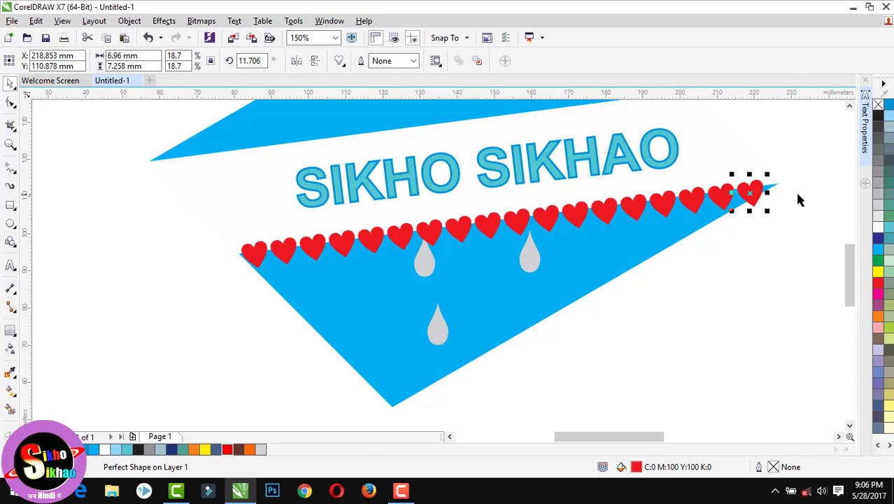
# Group the row of hearts and place a copy of the group along the band's upper edge.
pyautogui.moveTo(795, 171); pyautogui.dragTo(186, 294)
pyautogui.hotkey('ctrl', 'g')
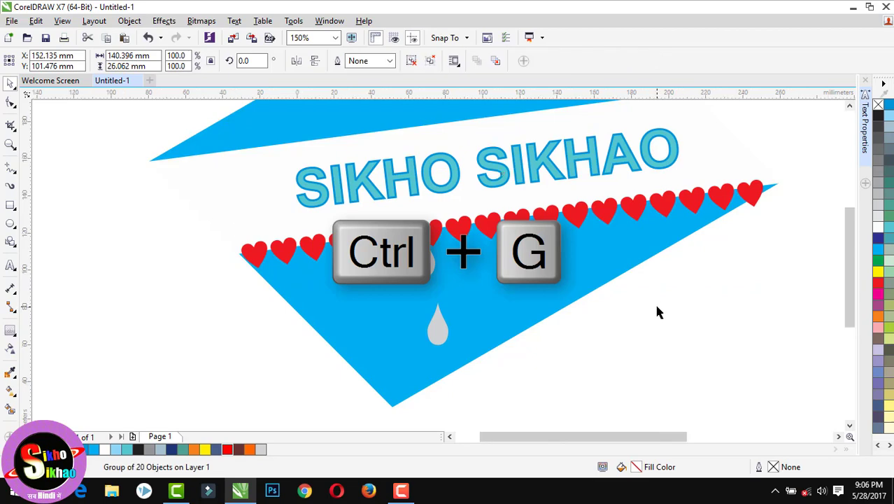
pyautogui.scroll(-2, 658, 307)
pyautogui.moveTo(578, 270); pyautogui.dragTo(545, 219)
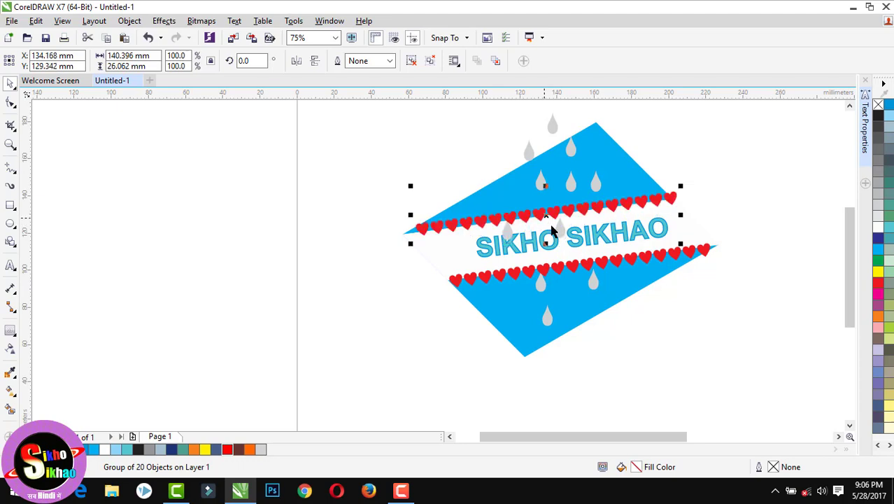
# Nudge the upper heart group slightly down and left to X 132.968 mm, Y 128.542 mm, so it follows the band's upper edge.
pyautogui.click(726, 237)
pyautogui.click(649, 241)
pyautogui.press('Down')
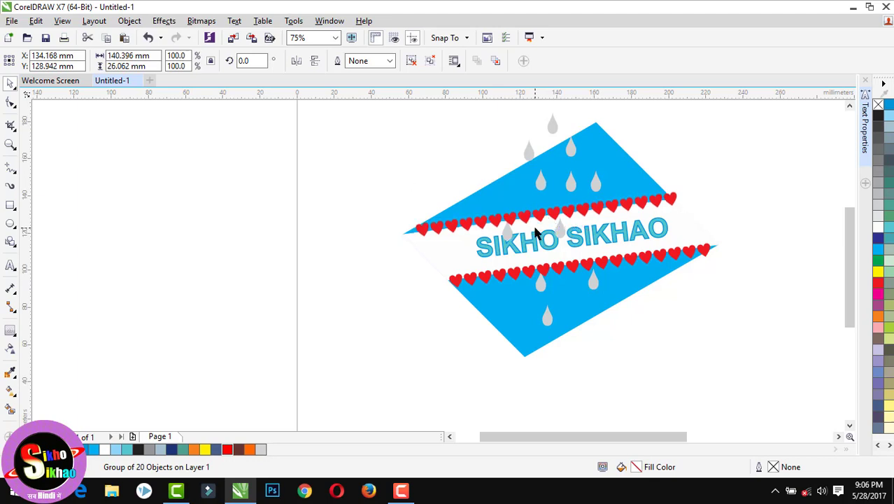
pyautogui.press('Left')
pyautogui.press('Left')
pyautogui.press('Left')
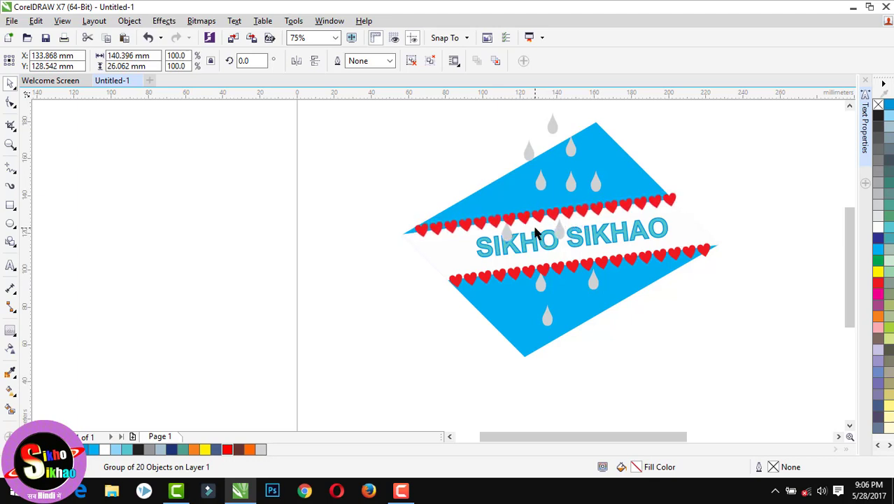
pyautogui.press('Left')
pyautogui.press('Left')
pyautogui.press('Left')
pyautogui.press('Left')
pyautogui.press('Left')
pyautogui.press('Left')
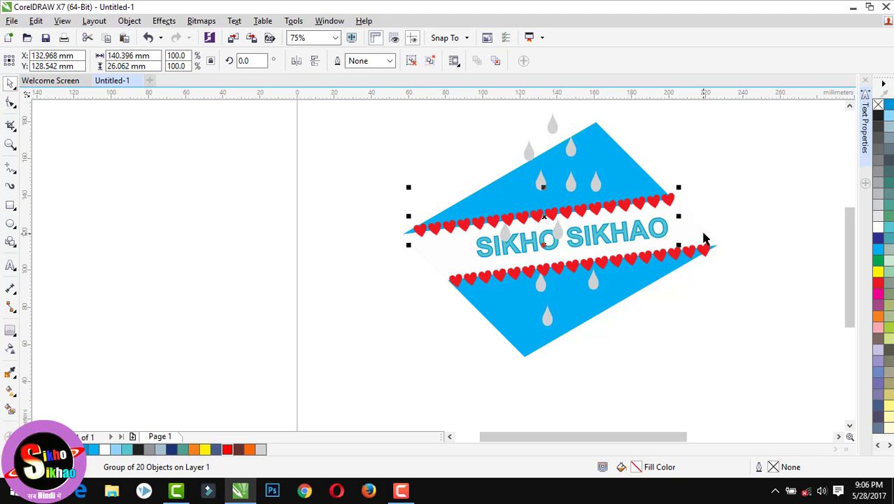
# Ungroup the upper row of hearts and delete the two copied raindrops overlapping the band text.
pyautogui.hotkey('ctrl', 'u')
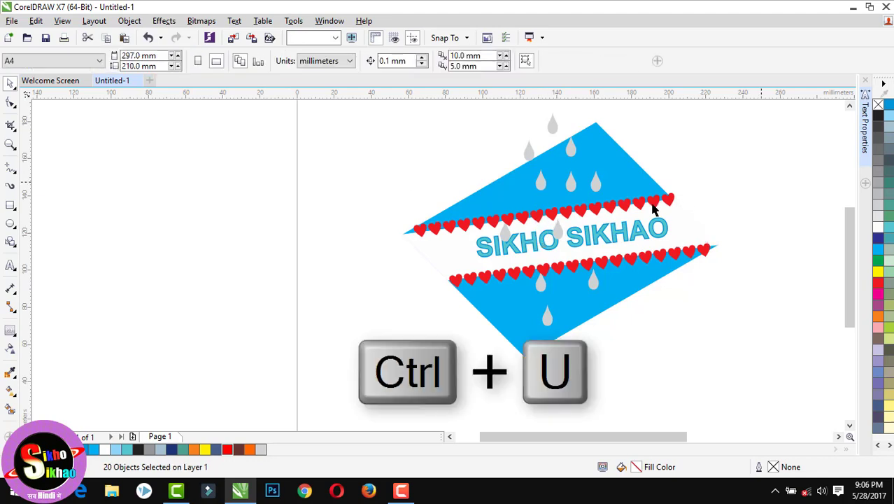
pyautogui.click(560, 237)
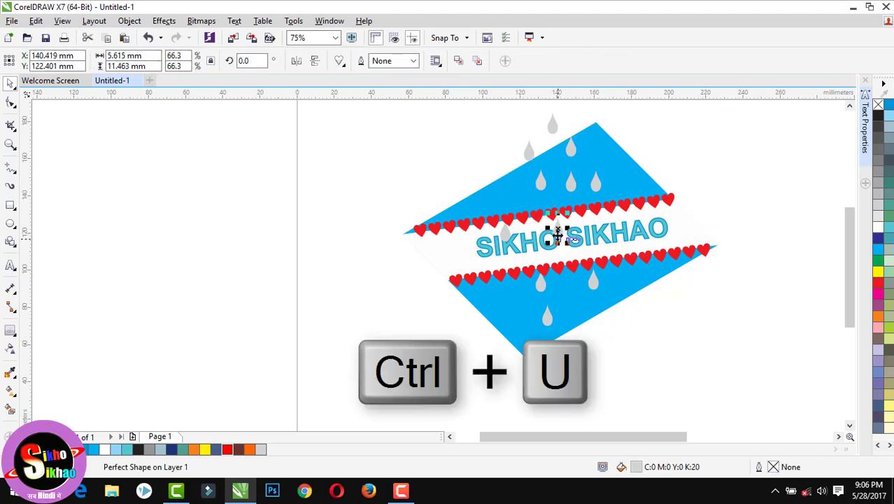
pyautogui.press('Escape')
pyautogui.click(505, 234)
pyautogui.press('Escape')
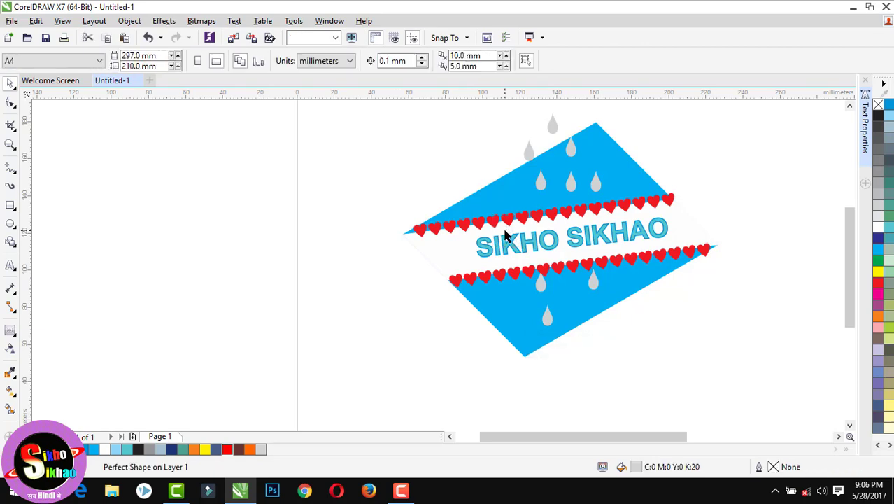
# Try a straight 2.0 pt light blue line along the upper row of hearts, and remove it.
pyautogui.scroll(-2, 341, 231)
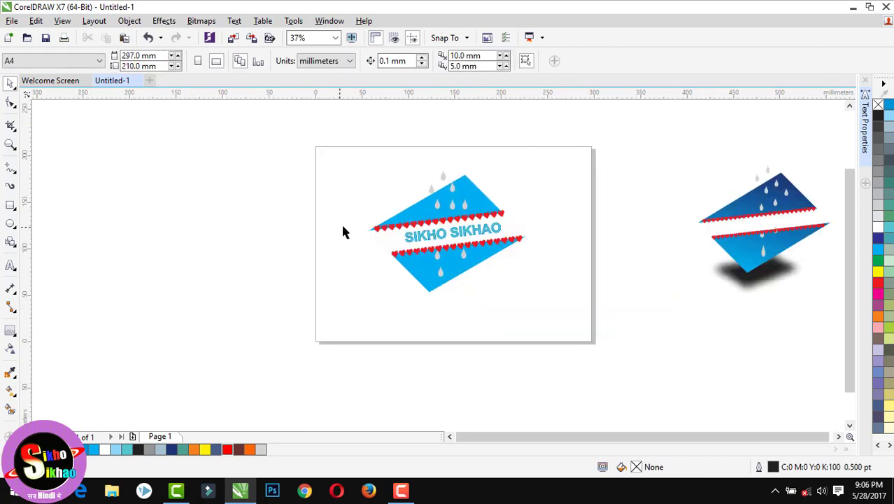
pyautogui.scroll(4, 747, 236)
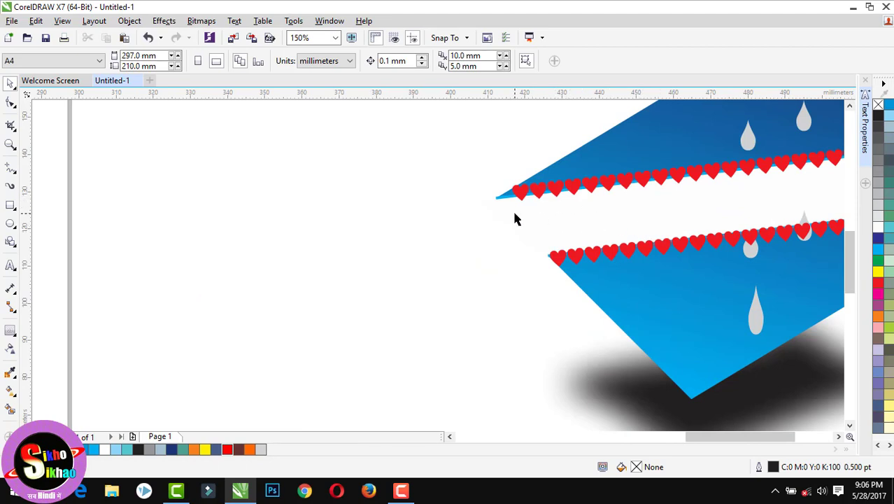
pyautogui.scroll(-4, 509, 195)
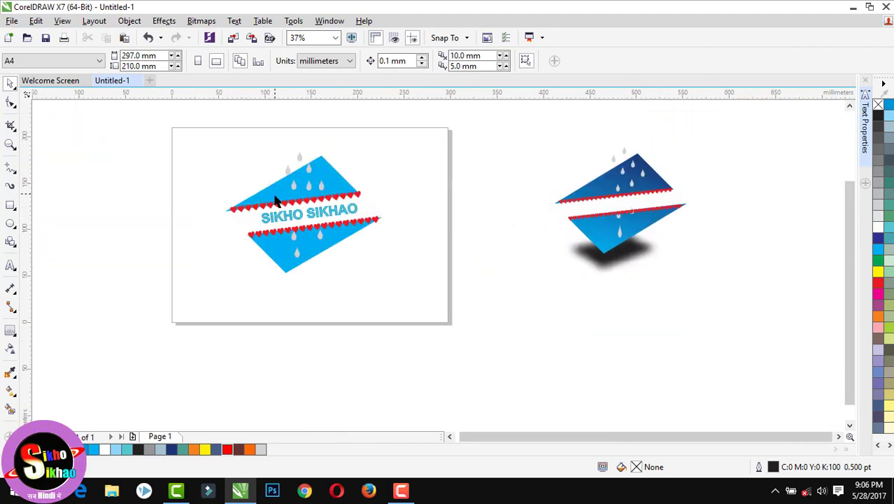
pyautogui.scroll(1, 277, 201)
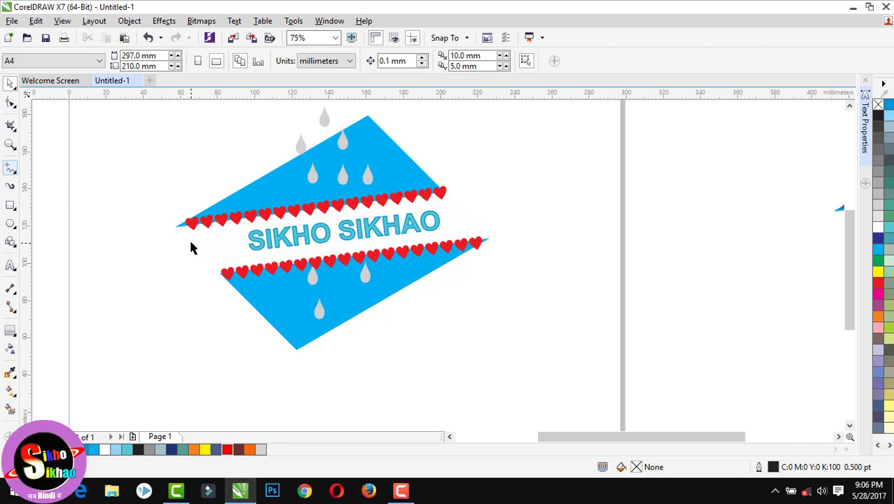
pyautogui.press('F5')
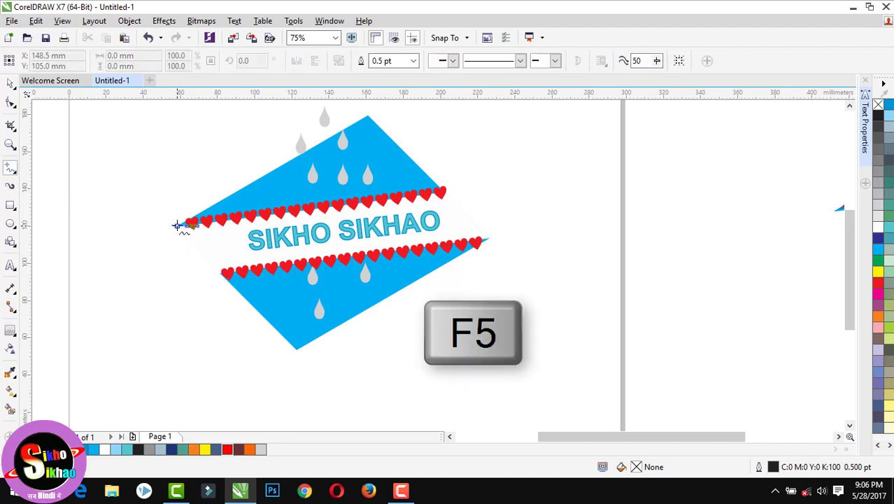
pyautogui.click(177, 225)
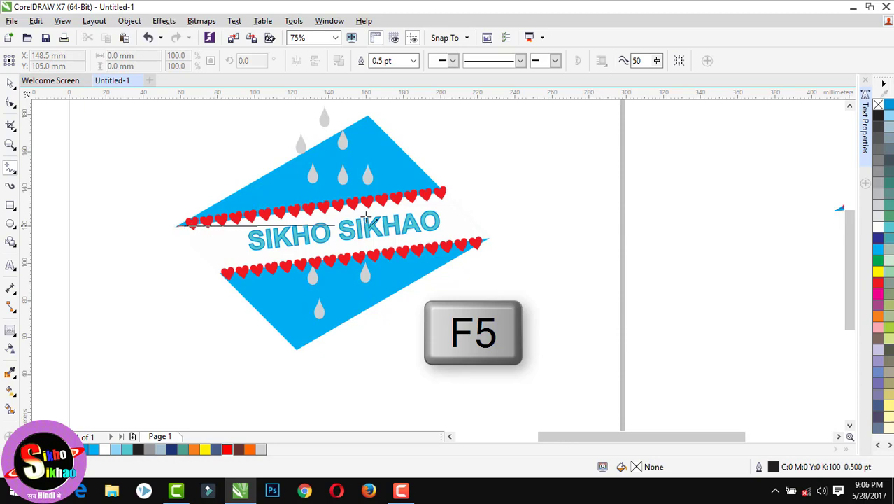
pyautogui.click(441, 187)
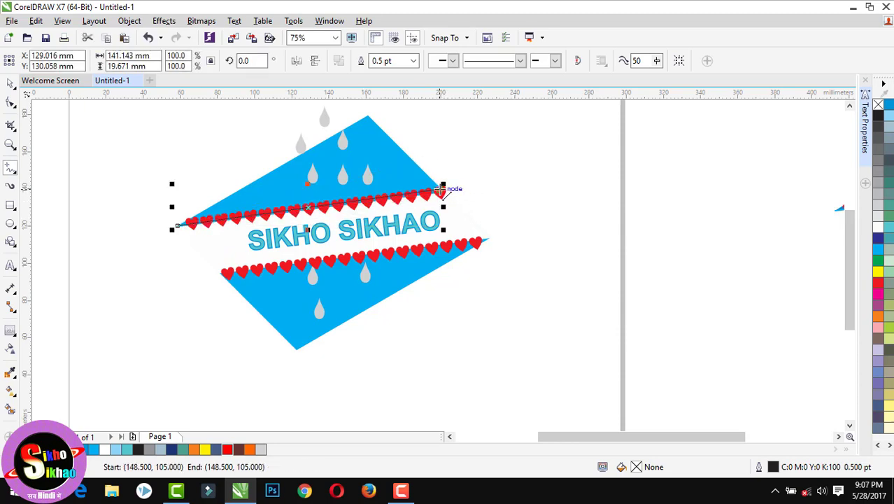
pyautogui.click(414, 61)
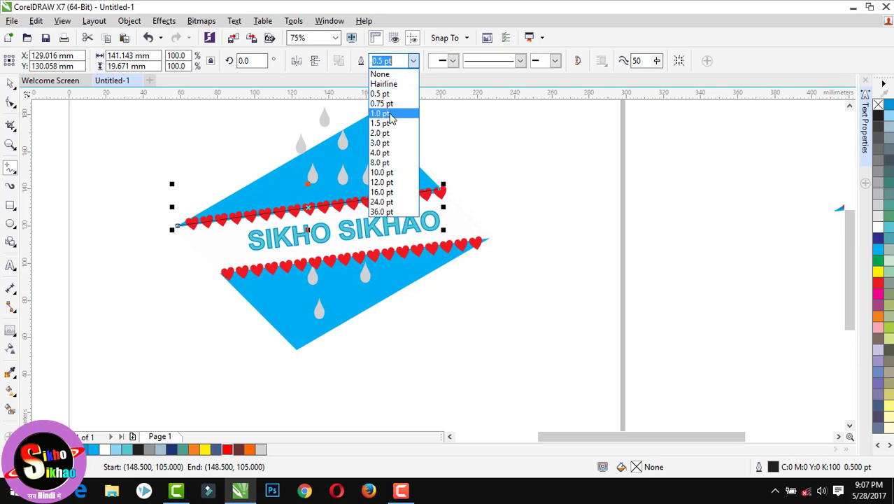
pyautogui.click(389, 133)
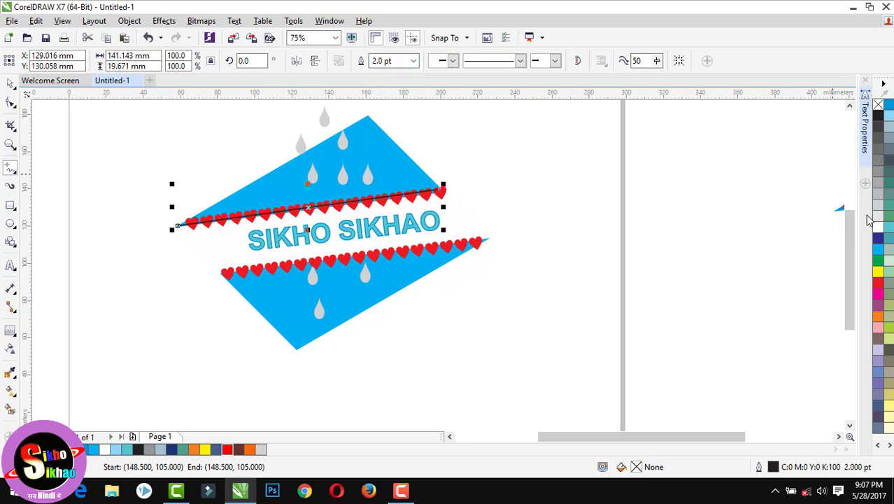
pyautogui.rightClick(891, 119)
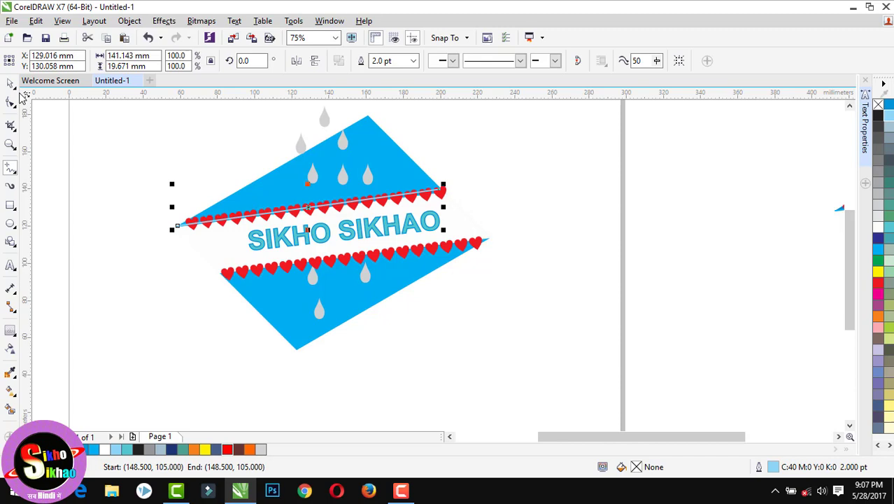
pyautogui.press('Escape')
# Draw a smiley face basic shape about 95 mm wide beside the logo, over the page's right edge.
pyautogui.scroll(-1, 135, 252)
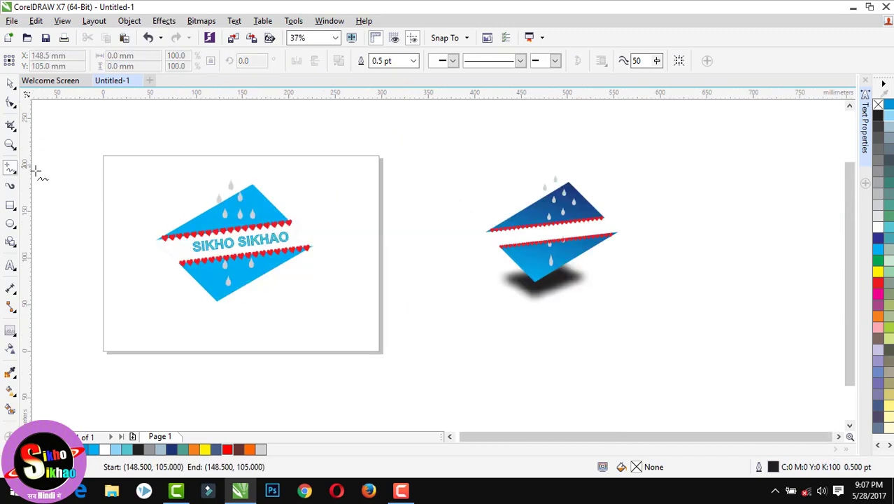
pyautogui.click(11, 242)
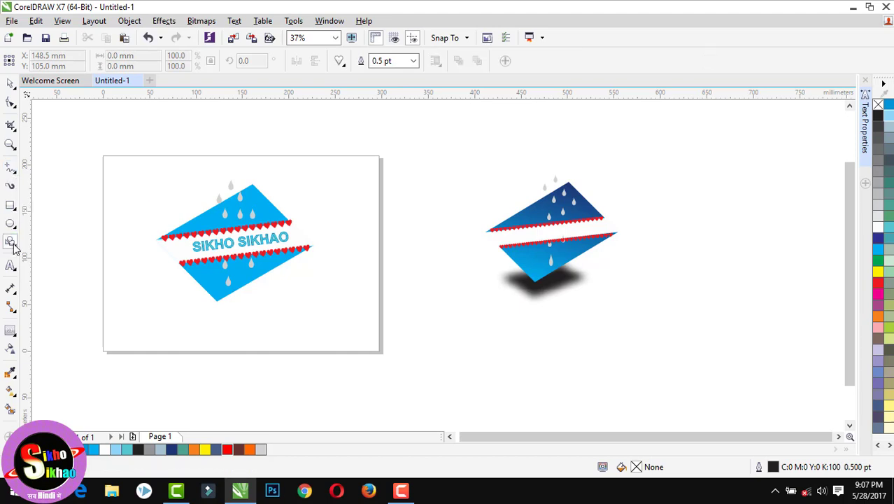
pyautogui.click(344, 65)
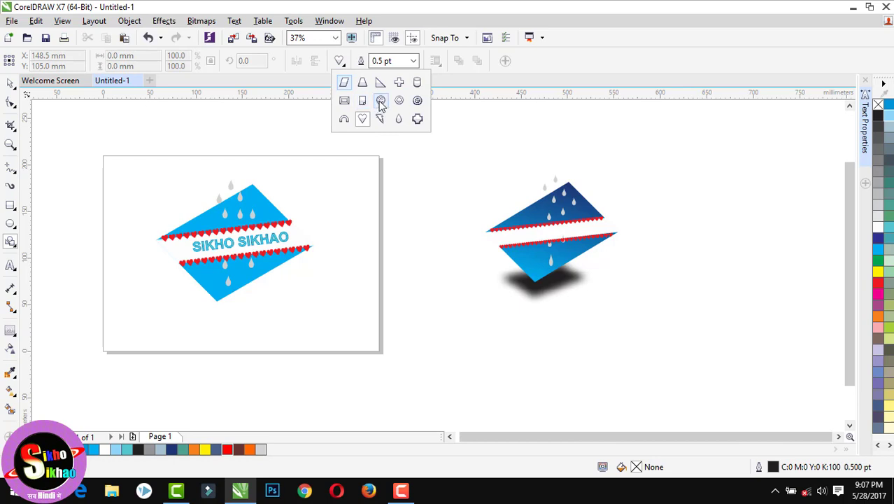
pyautogui.click(380, 103)
pyautogui.moveTo(305, 204); pyautogui.dragTo(399, 299)
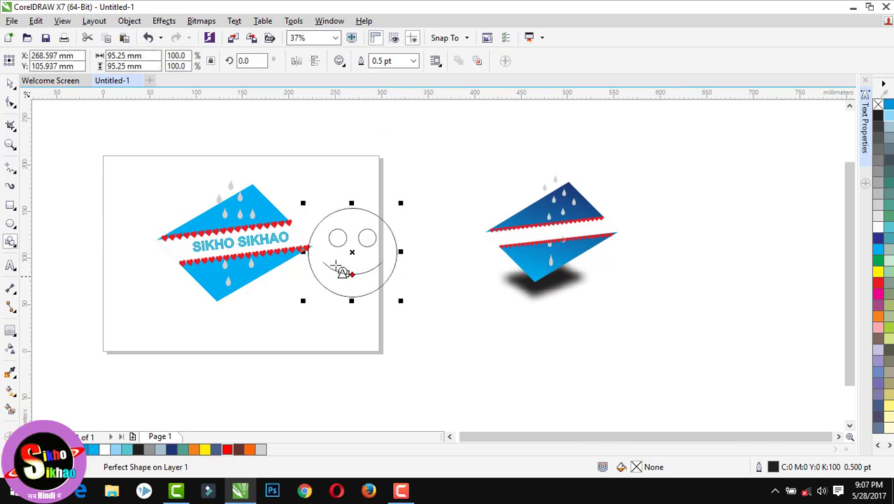
# Reshape the smiley's mouth, first deepening the smile and finally curving it upward into a frown.
pyautogui.click(10, 102)
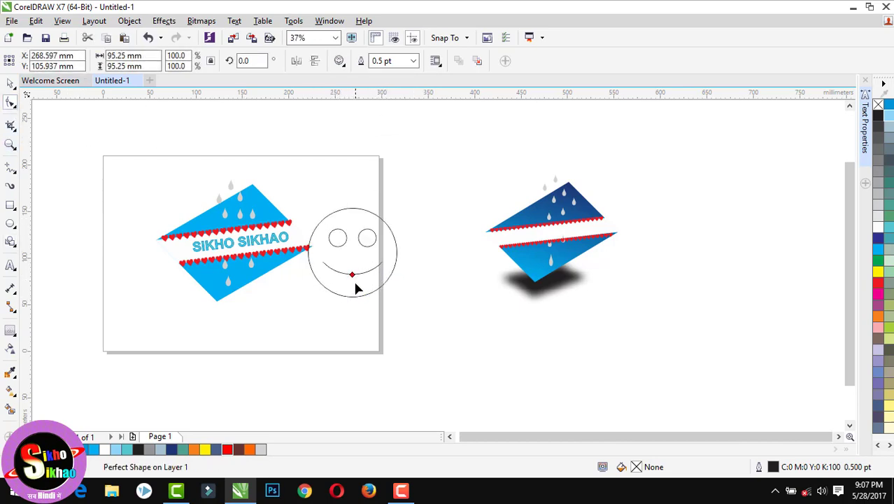
pyautogui.moveTo(355, 283)
pyautogui.mouseDown()
pyautogui.moveTo(370, 266)
pyautogui.moveTo(365, 236)
pyautogui.moveTo(355, 294)
pyautogui.mouseUp()
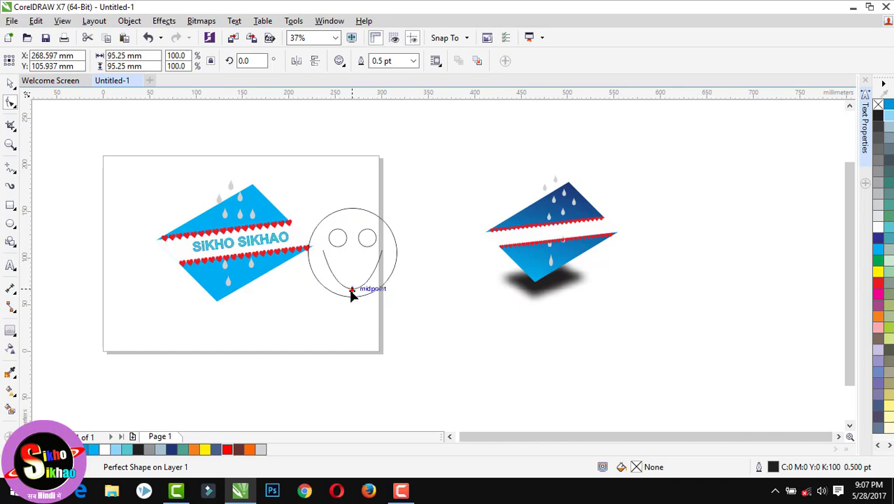
pyautogui.moveTo(354, 291); pyautogui.dragTo(352, 264)
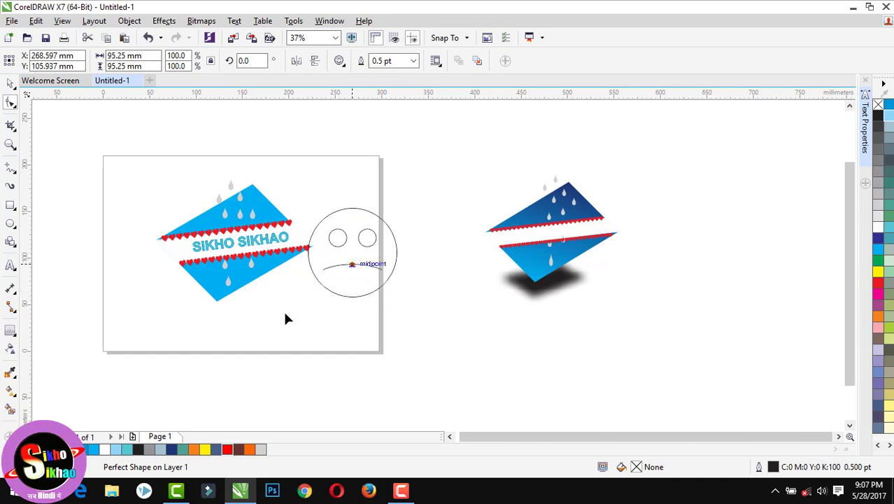
# Draw a prohibition sign shape about 98 × 107 mm between the two logos and shrink its inner cutouts to thin slivers.
pyautogui.click(341, 63)
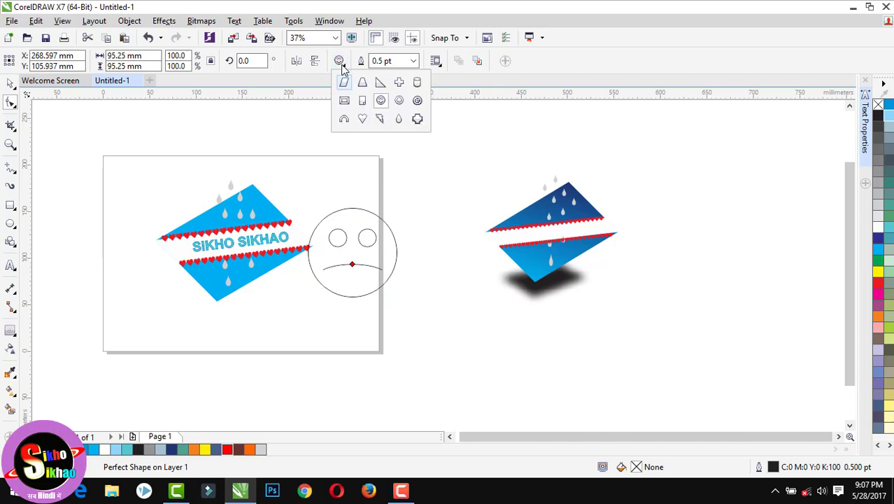
pyautogui.click(400, 100)
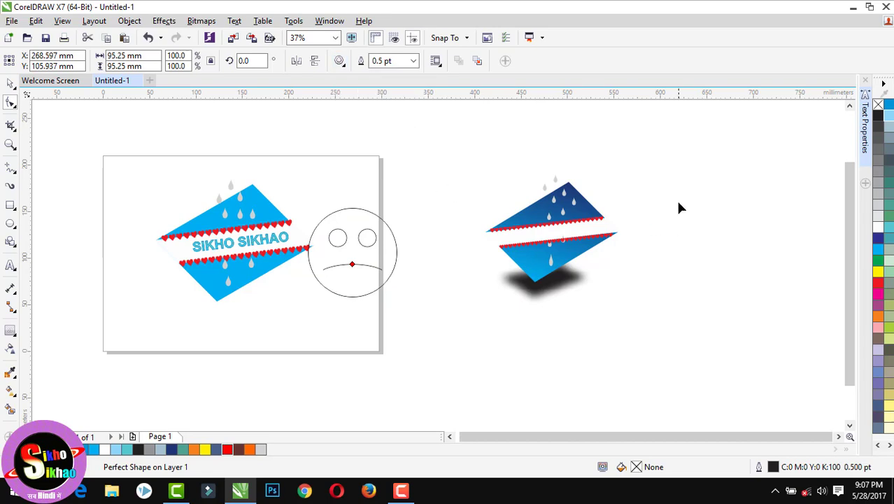
pyautogui.click(11, 83)
pyautogui.click(362, 146)
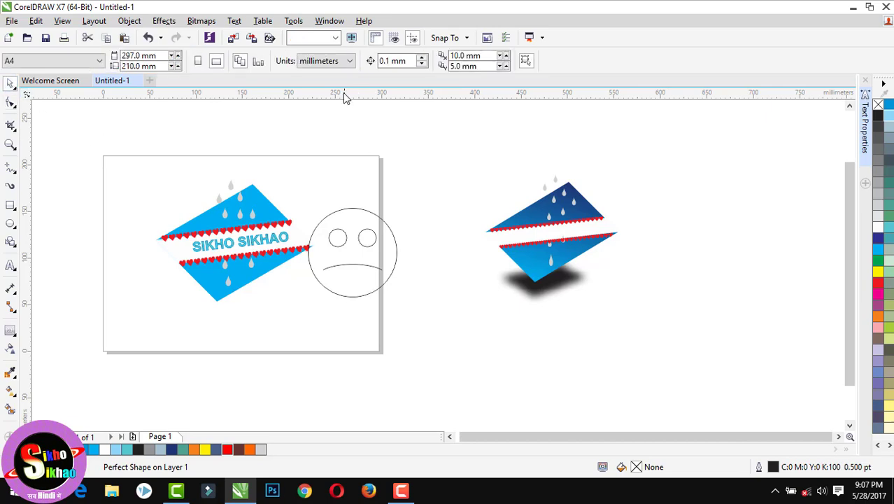
pyautogui.click(11, 241)
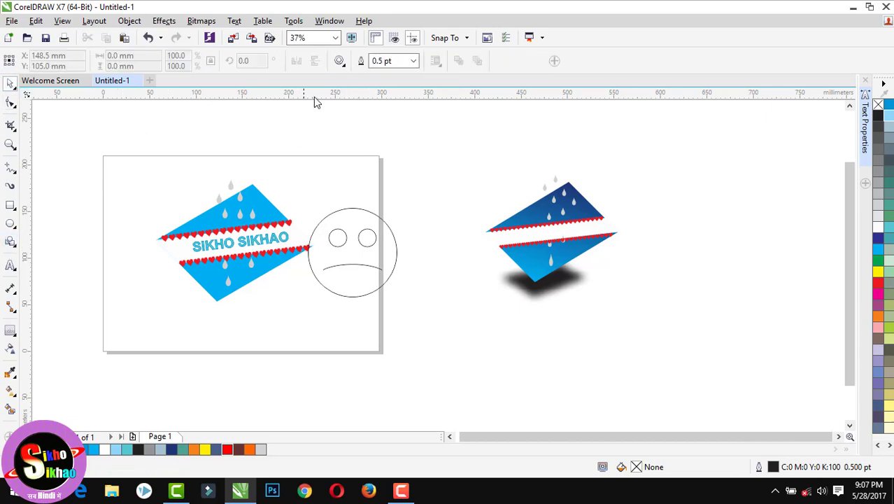
pyautogui.click(339, 60)
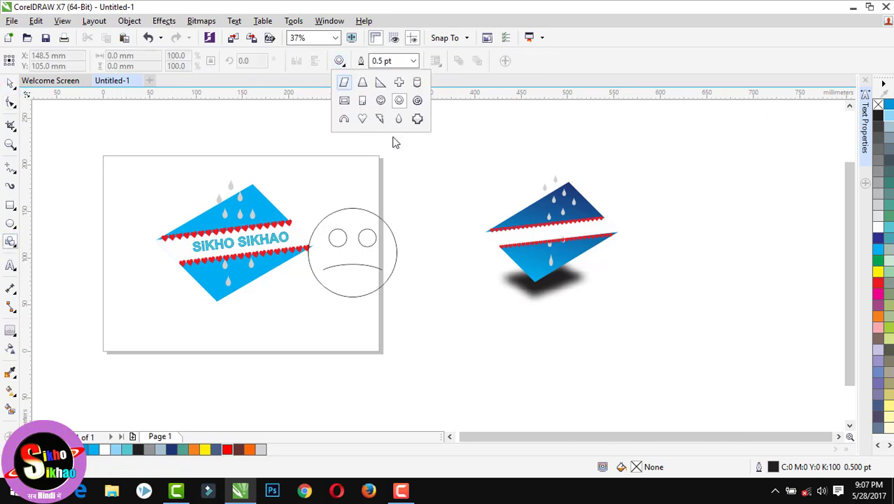
pyautogui.click(417, 100)
pyautogui.moveTo(392, 130); pyautogui.dragTo(490, 232)
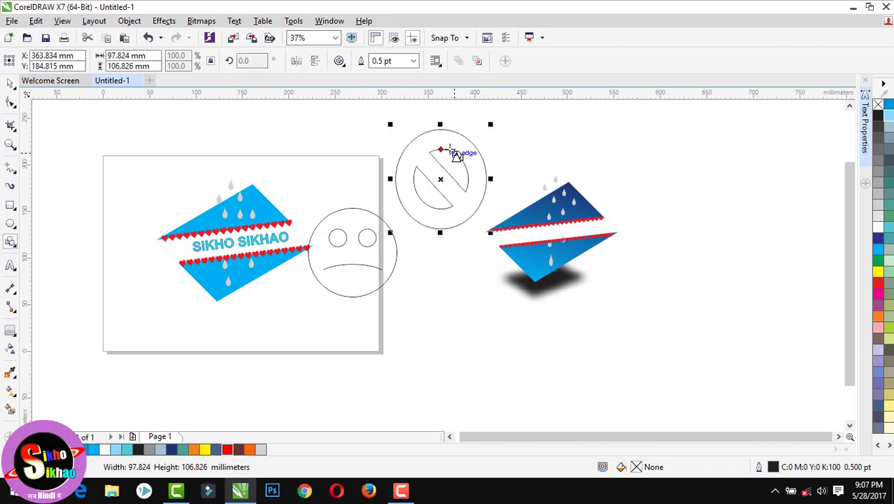
pyautogui.moveTo(442, 155)
pyautogui.mouseDown()
pyautogui.moveTo(471, 142)
pyautogui.moveTo(456, 177)
pyautogui.mouseUp()
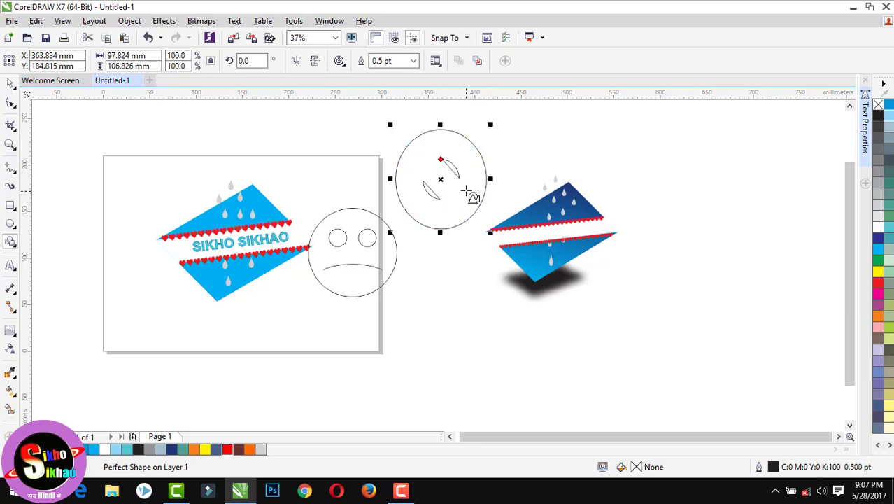
# Draw a bevelled frame shape about 122 × 119 mm beside the reference logo and widen its bevel inward.
pyautogui.click(337, 63)
pyautogui.click(343, 103)
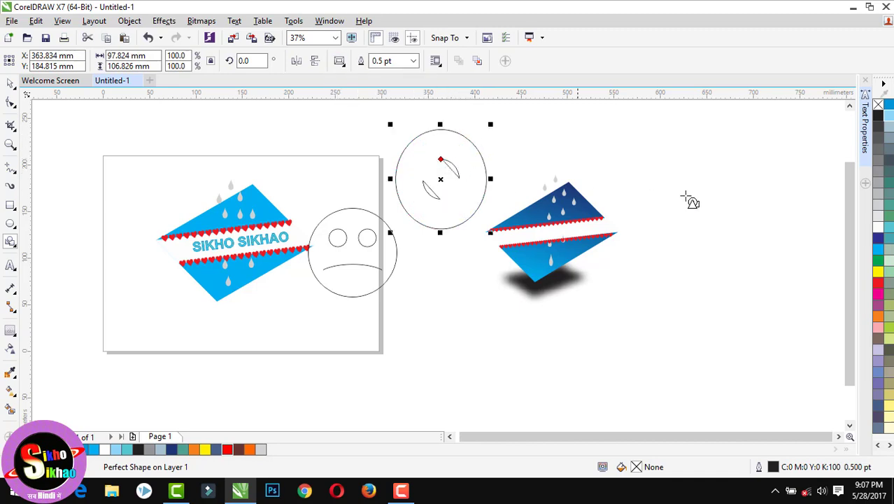
pyautogui.moveTo(646, 156); pyautogui.dragTo(757, 267)
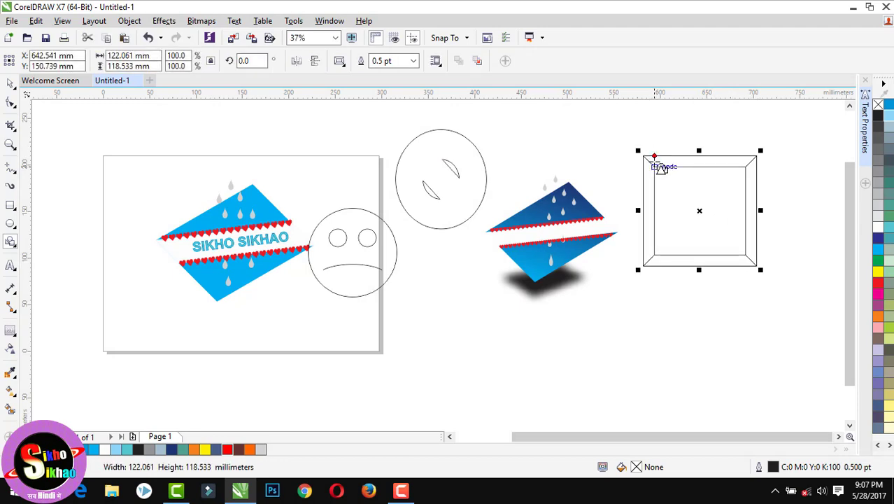
pyautogui.moveTo(654, 156); pyautogui.dragTo(673, 190)
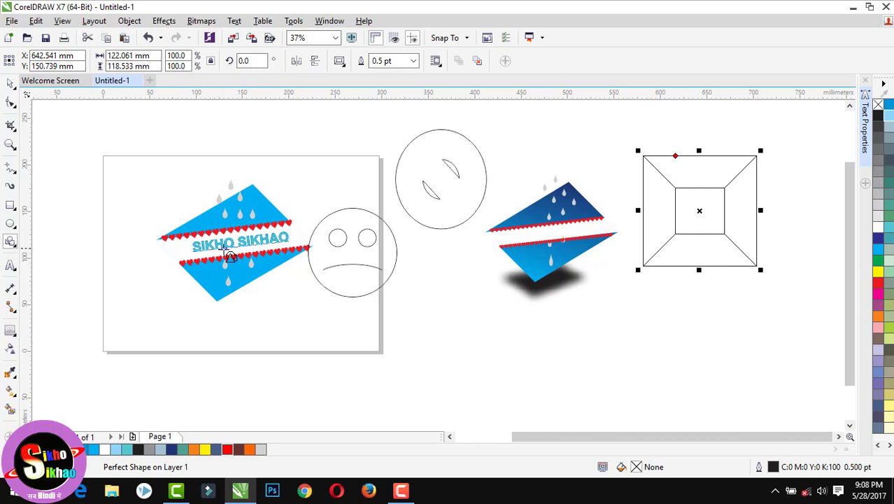
# Try the frowning face at the page's left edge, rotated 45 degrees, and delete it.
pyautogui.click(360, 256)
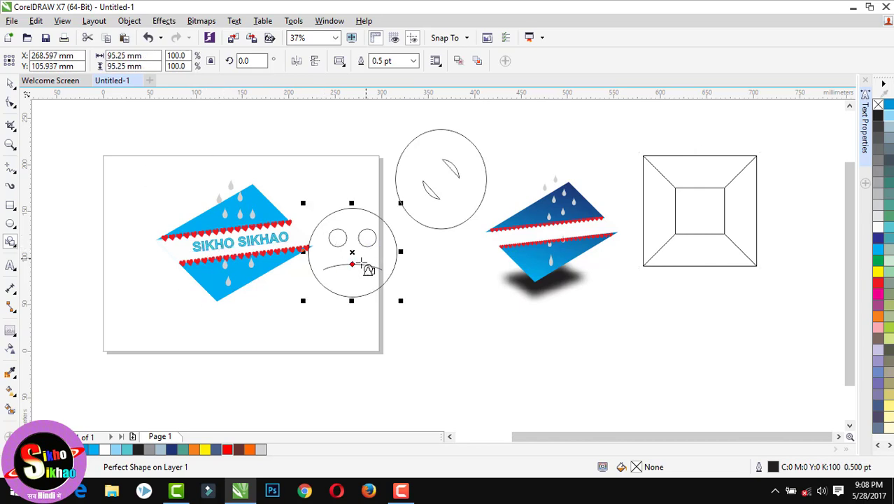
pyautogui.moveTo(353, 255); pyautogui.dragTo(154, 214)
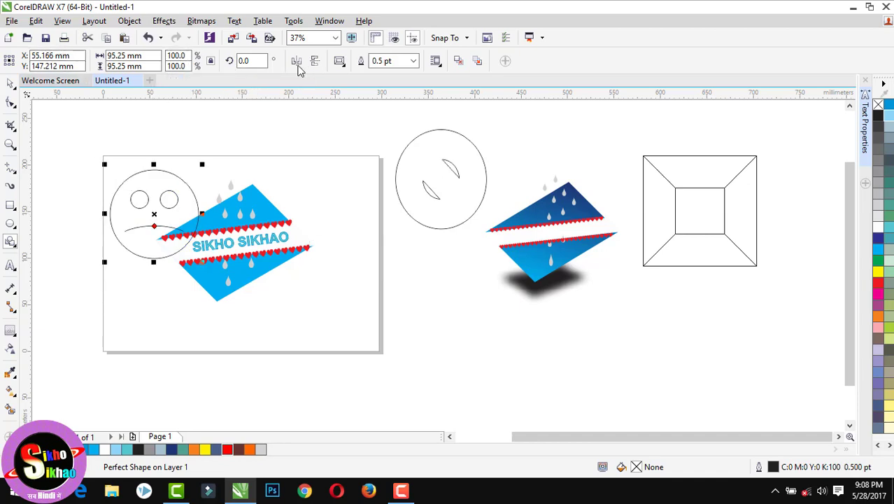
pyautogui.click(253, 61)
pyautogui.write('45')
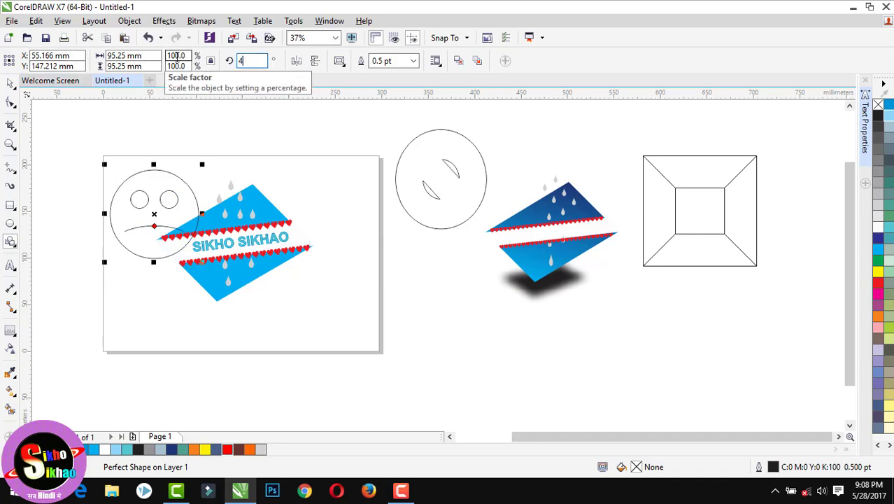
pyautogui.press('Return')
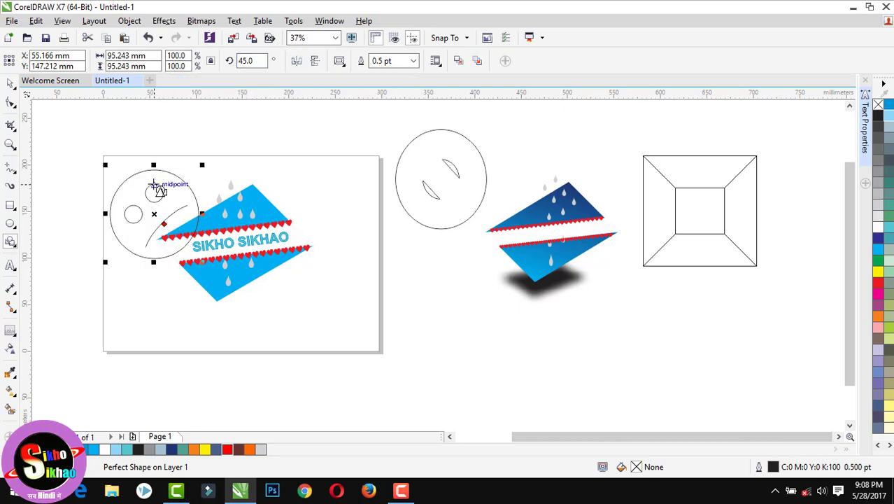
pyautogui.press('Delete')
# Select all objects of the logo on the page and group them.
pyautogui.click(11, 82)
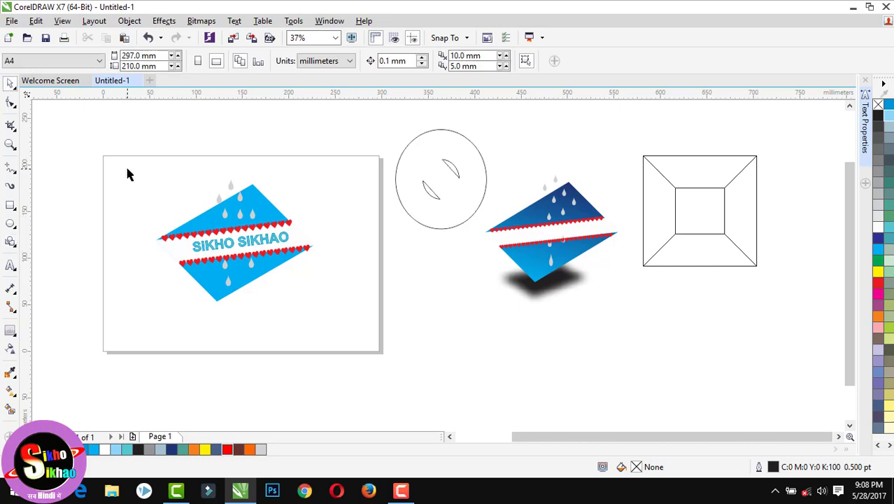
pyautogui.moveTo(127, 174); pyautogui.dragTo(351, 332)
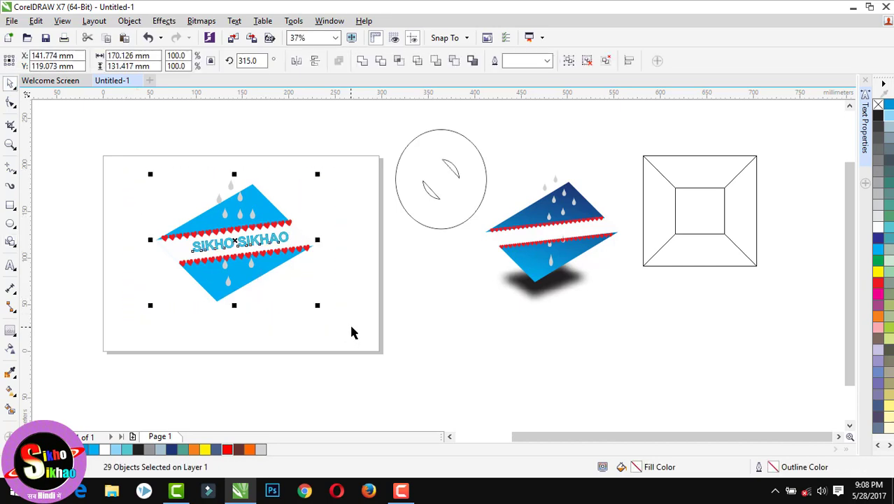
pyautogui.hotkey('ctrl', 'g')
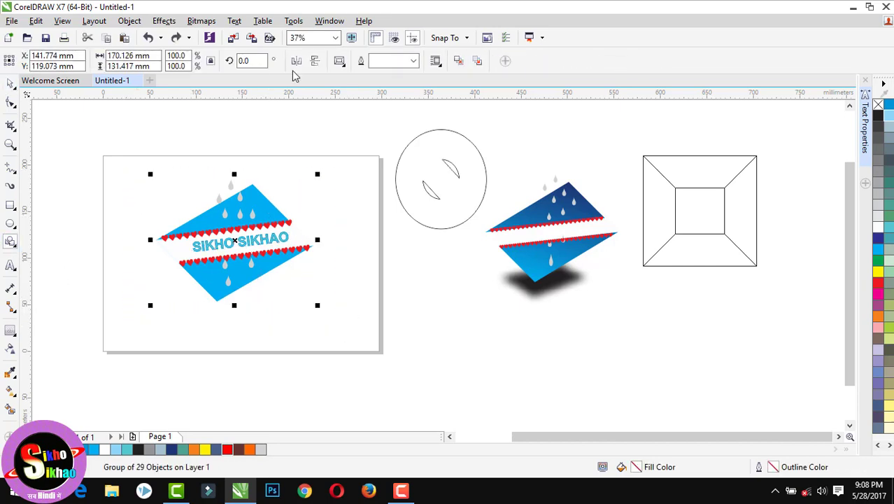
# Try mirroring the grouped logo horizontally and vertically, flipping it back to its original orientation each time.
pyautogui.click(296, 61)
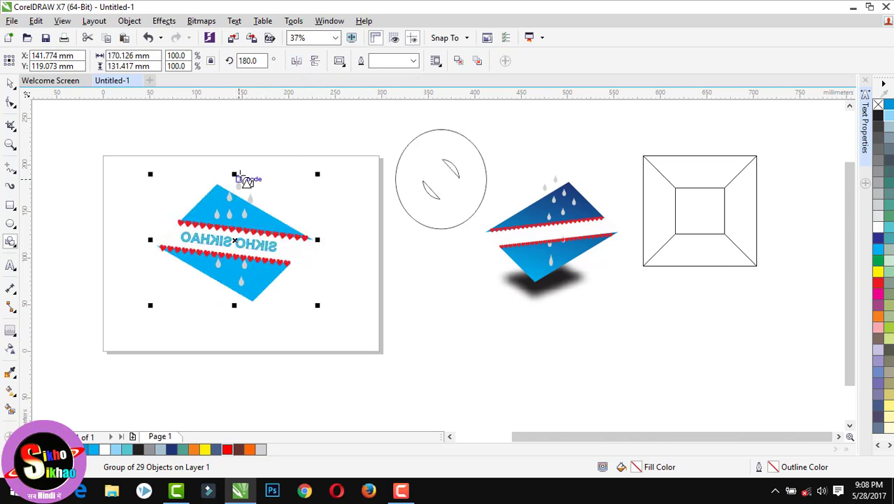
pyautogui.click(297, 62)
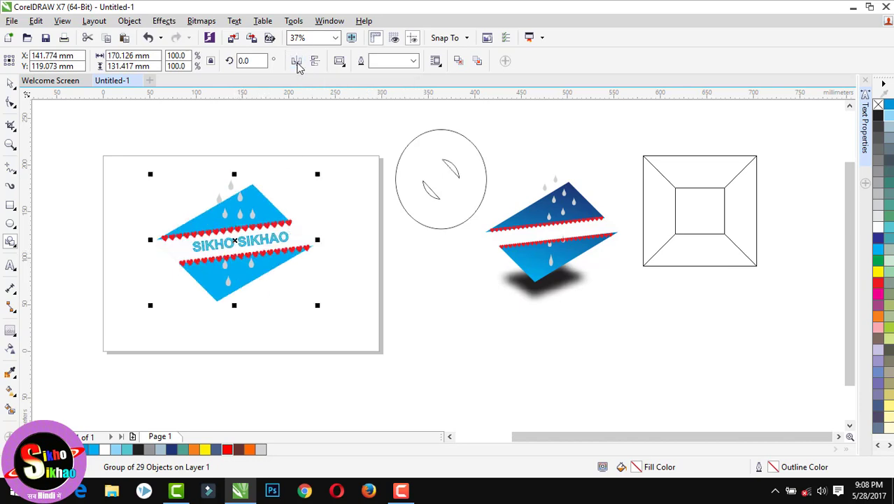
pyautogui.click(297, 62)
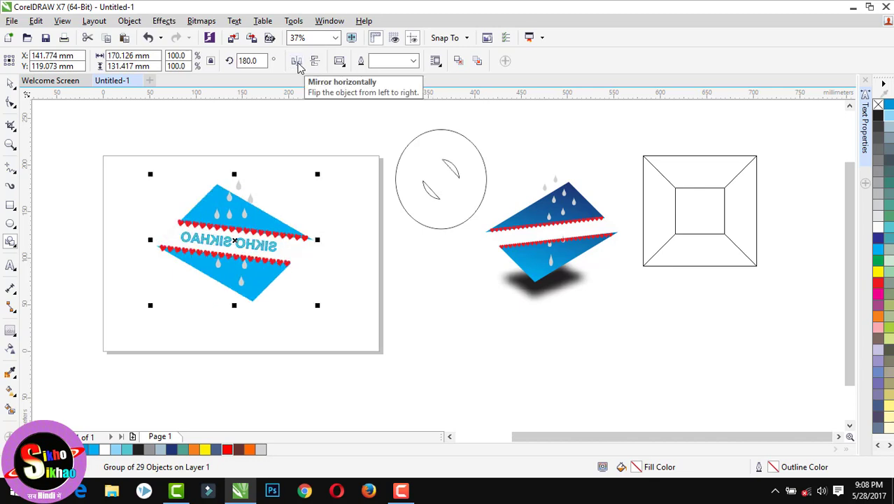
pyautogui.click(298, 63)
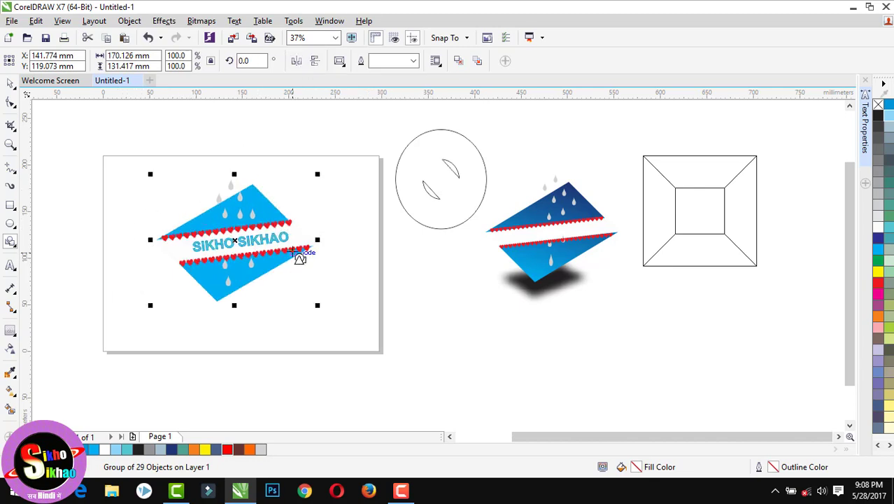
pyautogui.click(296, 62)
pyautogui.click(297, 62)
pyautogui.click(316, 62)
pyautogui.click(315, 62)
pyautogui.click(316, 62)
pyautogui.click(316, 62)
# Set the outline width of the grouped logo to 1.0 pt and inspect the outlined hearts, raindrops and text.
pyautogui.click(412, 62)
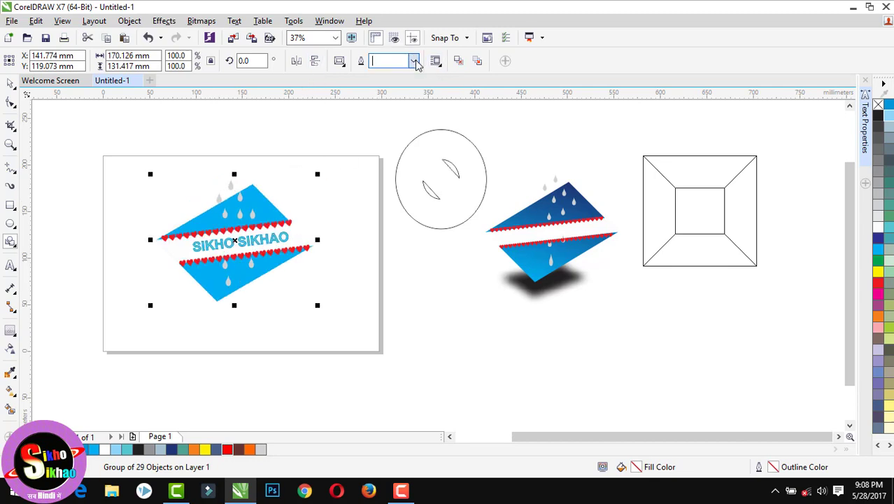
pyautogui.click(415, 61)
pyautogui.click(401, 119)
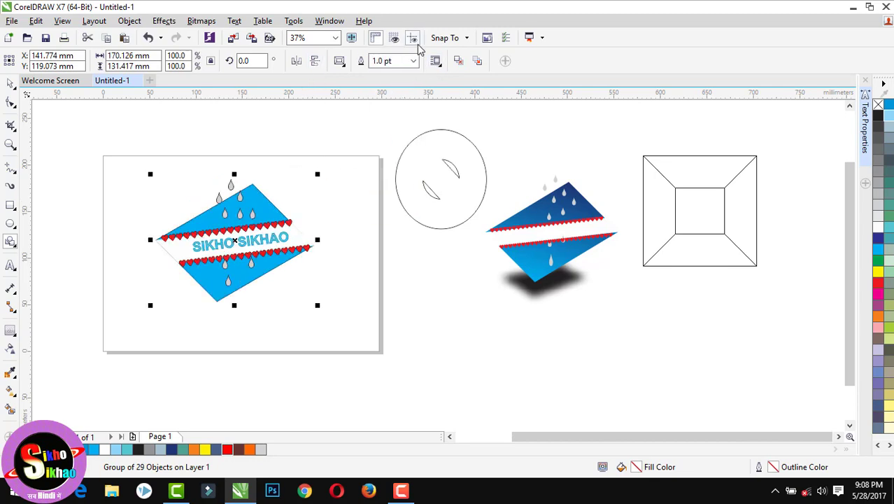
pyautogui.scroll(3, 215, 244)
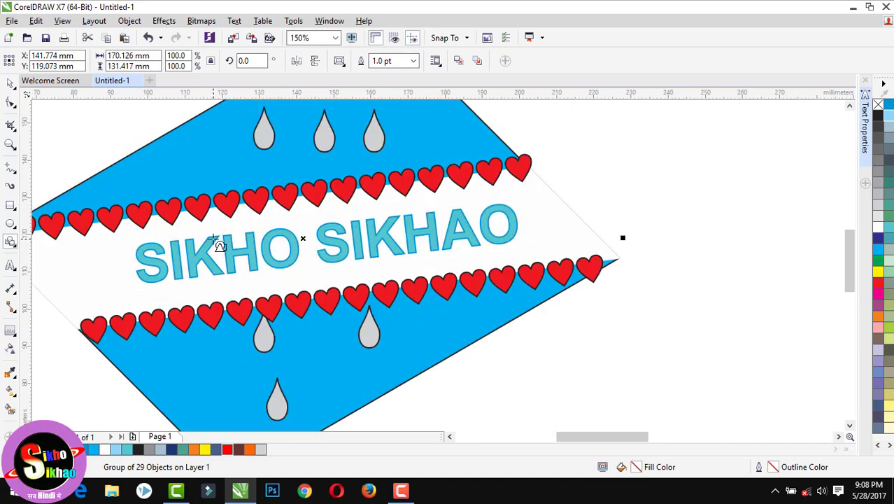
pyautogui.scroll(-3, 219, 245)
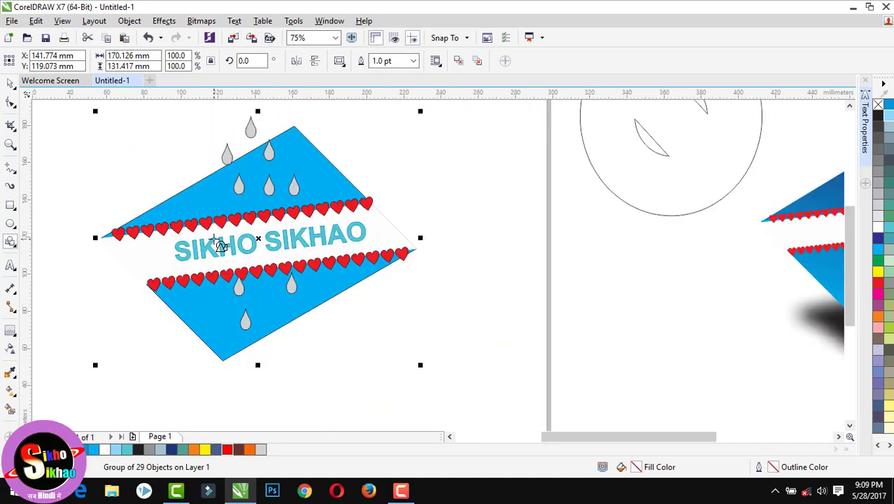
# Look over the text wrapping styles for the grouped logo without applying one, and deselect the logo.
pyautogui.click(438, 63)
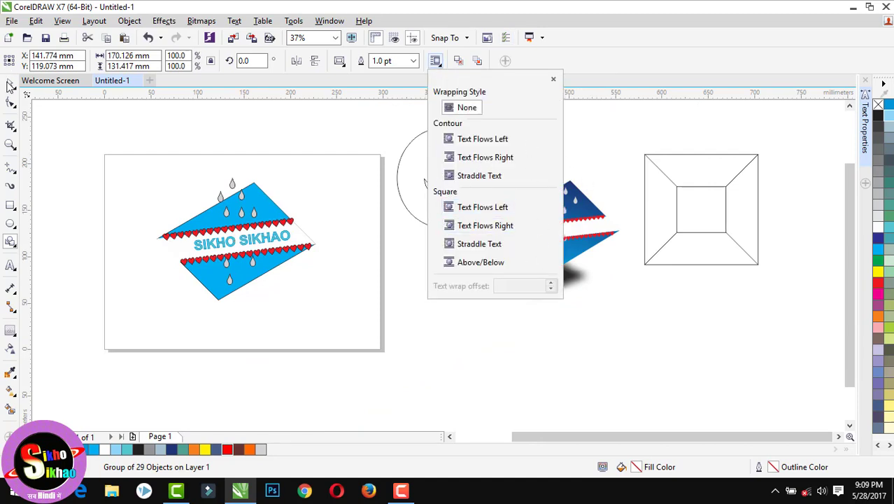
pyautogui.click(11, 85)
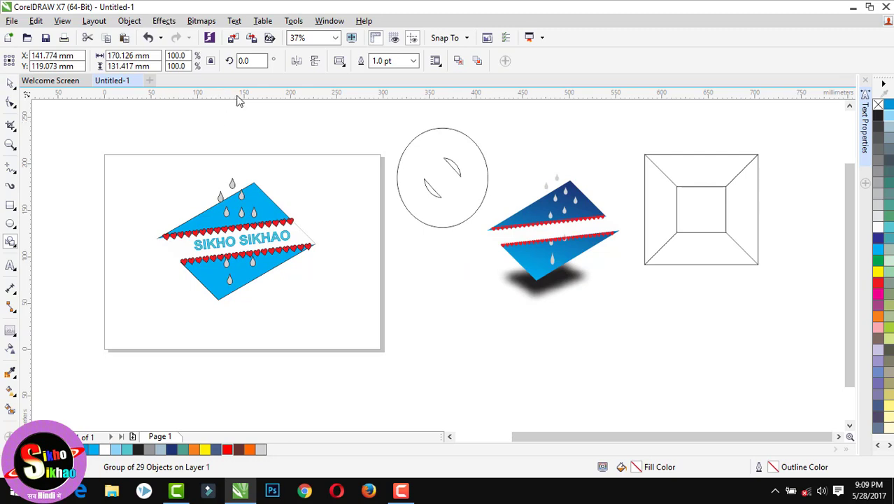
pyautogui.click(11, 84)
pyautogui.click(271, 132)
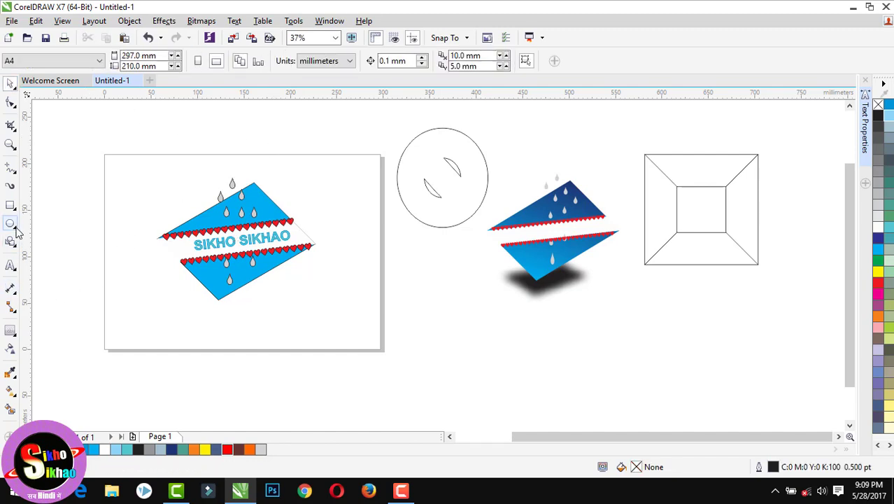
# Duplicate the grouped logo to the lower right and give the copy a black fill and black outline.
pyautogui.click(261, 202)
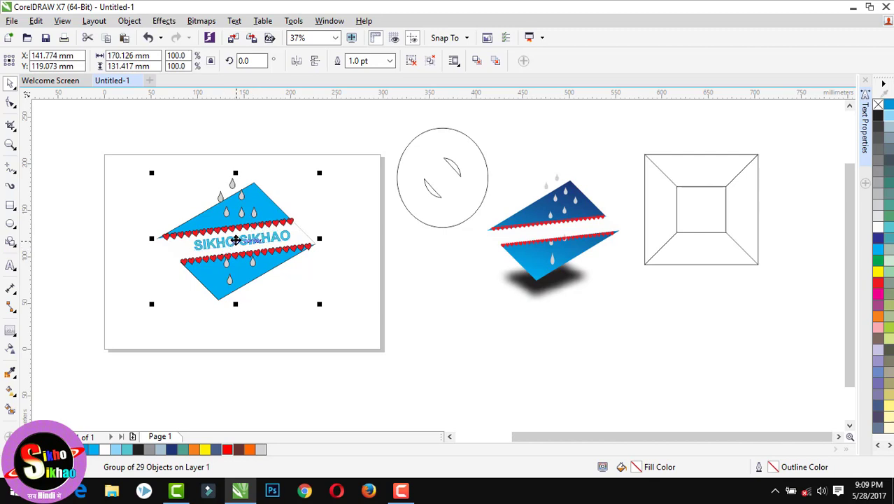
pyautogui.moveTo(236, 239); pyautogui.dragTo(367, 294)
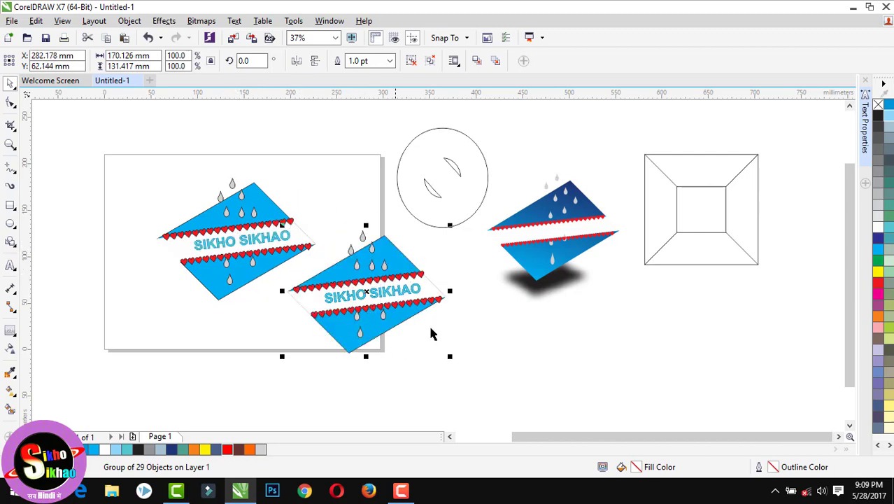
pyautogui.click(879, 117)
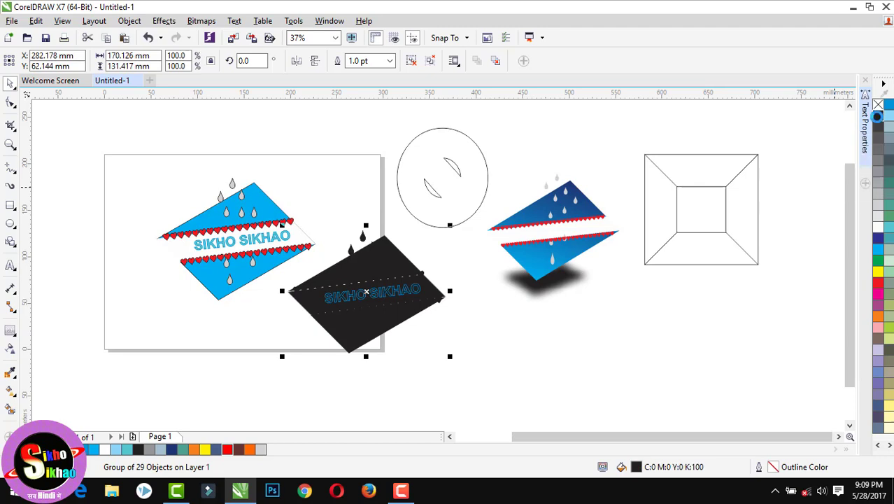
pyautogui.rightClick(879, 117)
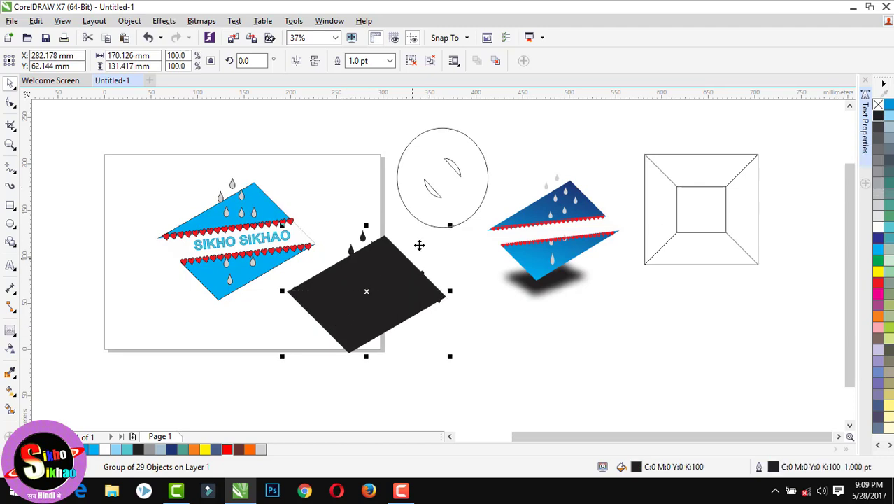
# Scale the black copy down to about 93 × 72 mm and place it under the logo's lower part, behind all other objects.
pyautogui.moveTo(450, 225); pyautogui.dragTo(374, 283)
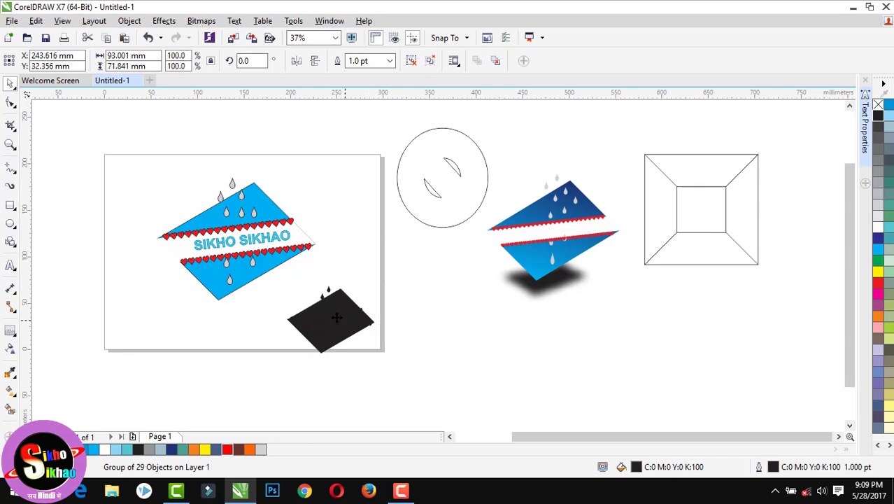
pyautogui.moveTo(329, 319); pyautogui.dragTo(242, 284)
pyautogui.hotkey('shift', 'pagedown')
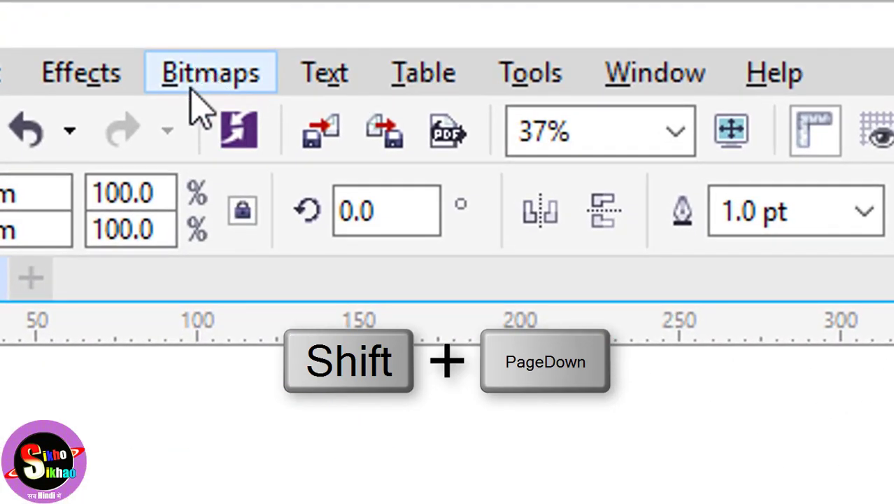
# Convert the black copy to a 300 dpi CMYK Color (32-bit) bitmap with anti-aliasing and a transparent background.
pyautogui.click(196, 88)
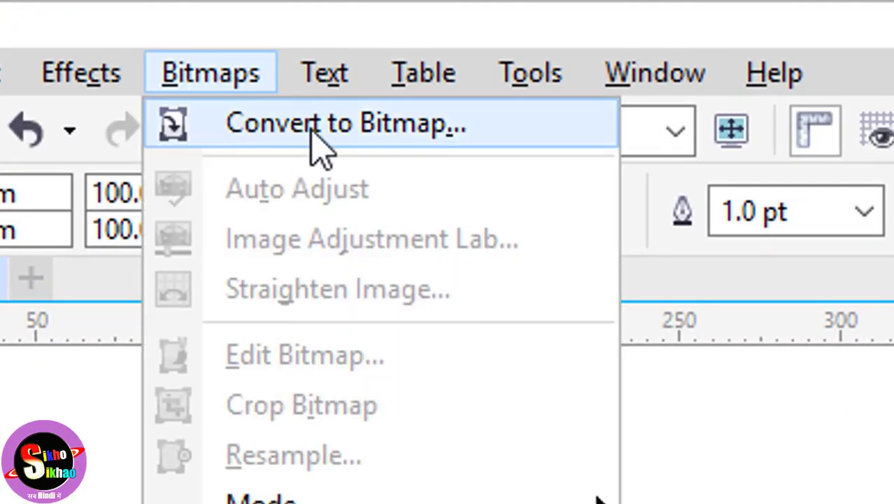
pyautogui.click(318, 140)
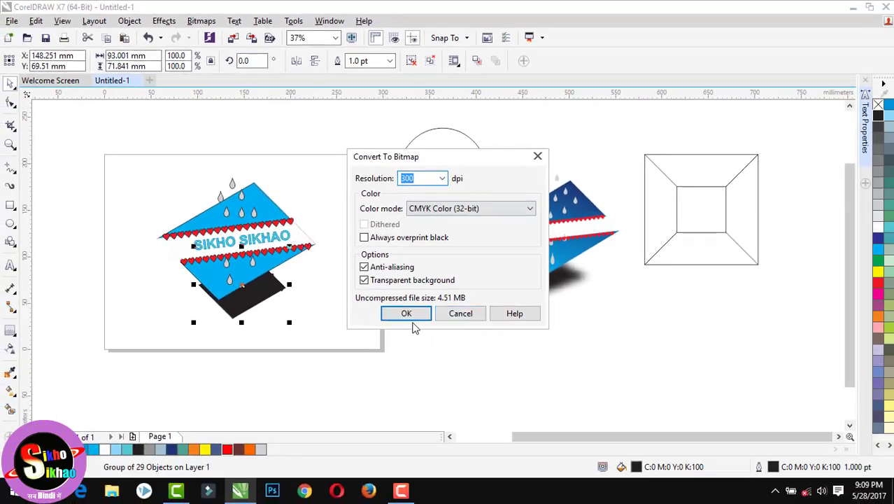
pyautogui.click(412, 315)
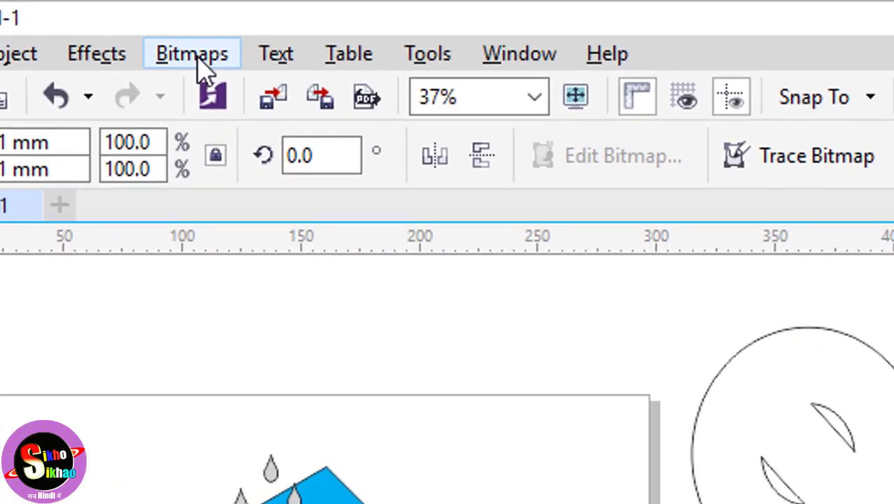
# Apply a Gaussian Blur with a 65-pixel radius to the black bitmap and shift the shadow slightly down and left.
pyautogui.click(201, 21)
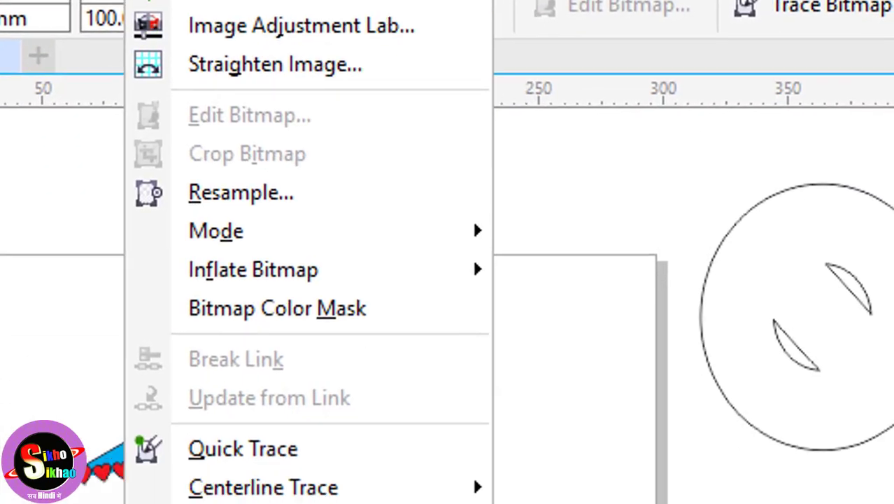
pyautogui.moveTo(217, 301)
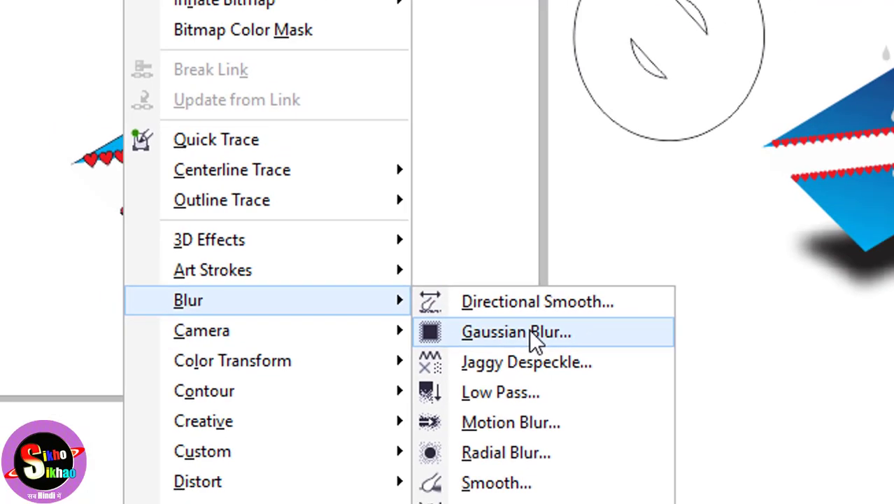
pyautogui.click(530, 331)
pyautogui.moveTo(405, 198); pyautogui.dragTo(566, 148)
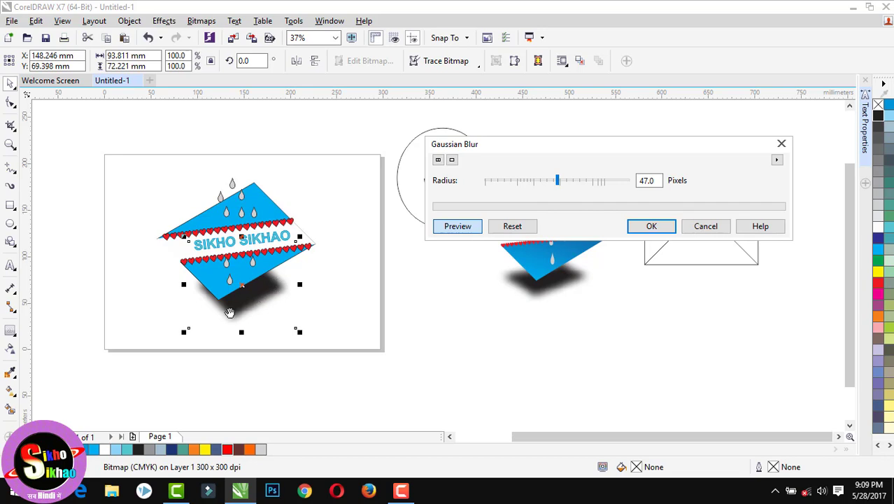
pyautogui.click(568, 182)
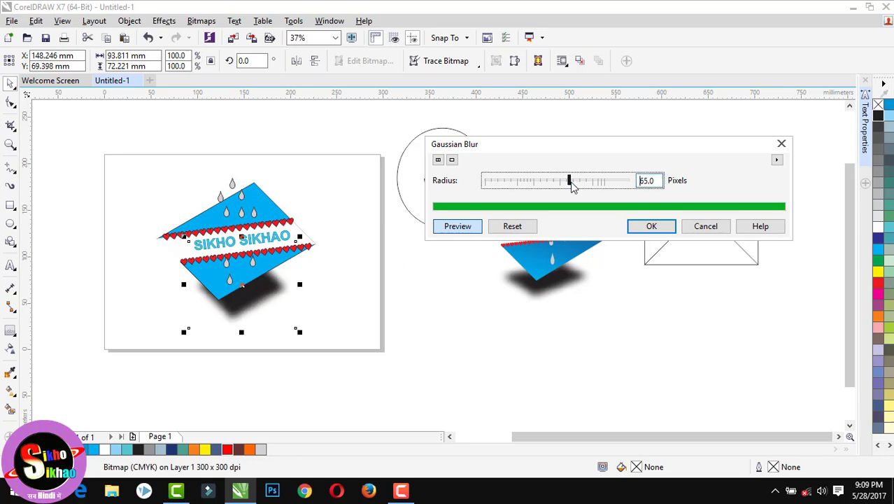
pyautogui.click(655, 229)
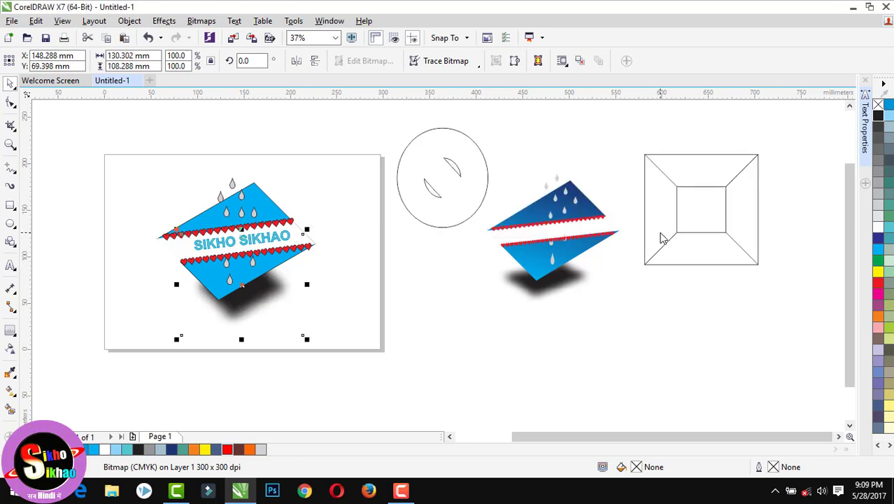
pyautogui.moveTo(252, 298)
pyautogui.mouseDown()
pyautogui.moveTo(252, 312)
pyautogui.moveTo(240, 306)
pyautogui.mouseUp()
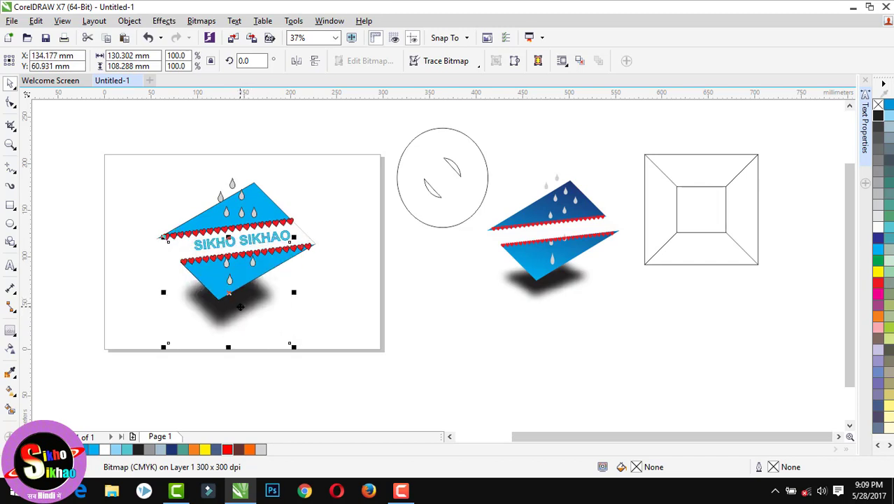
# Set the outline width of the grouped logo to None and move the logo up about 7 mm above its shadow.
pyautogui.click(257, 209)
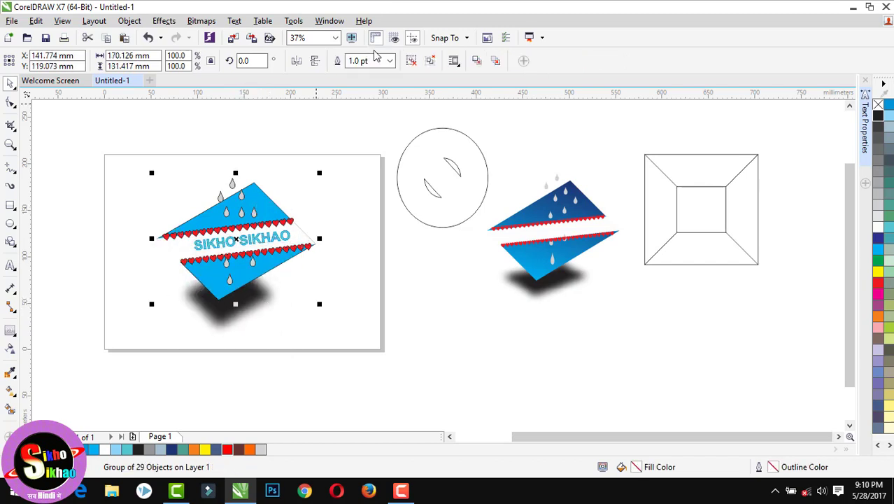
pyautogui.click(388, 61)
pyautogui.click(368, 72)
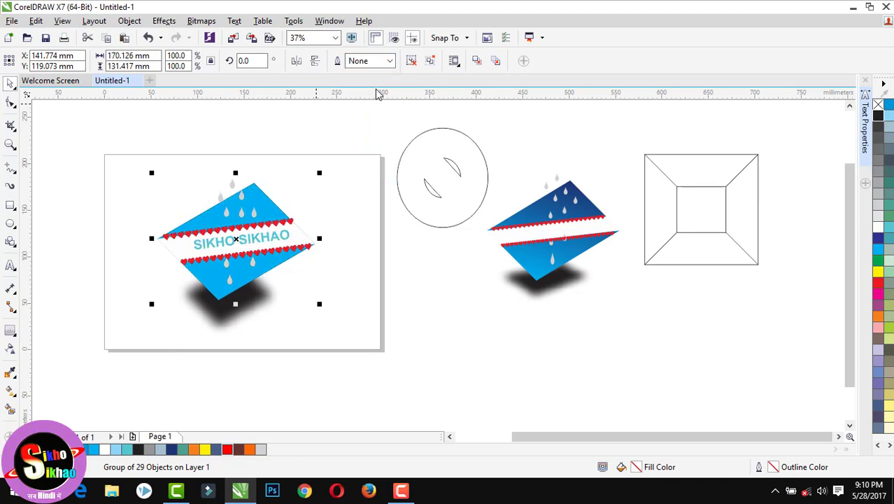
pyautogui.click(420, 322)
pyautogui.moveTo(258, 254); pyautogui.dragTo(256, 246)
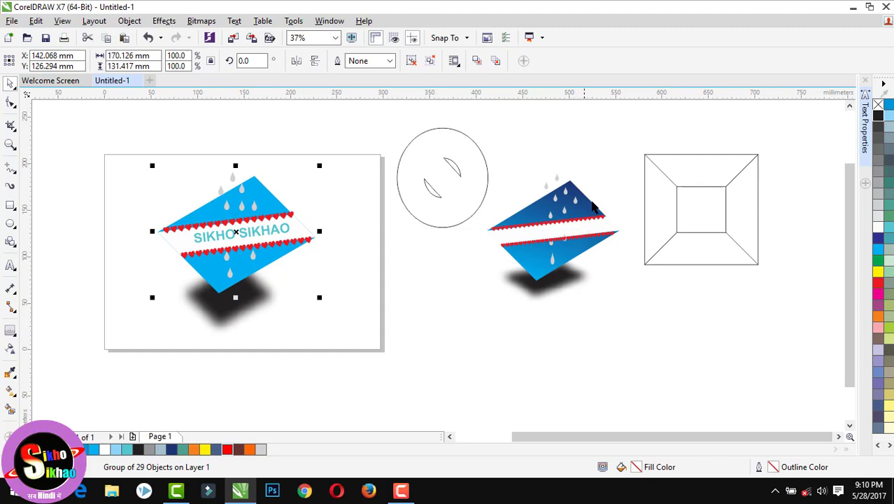